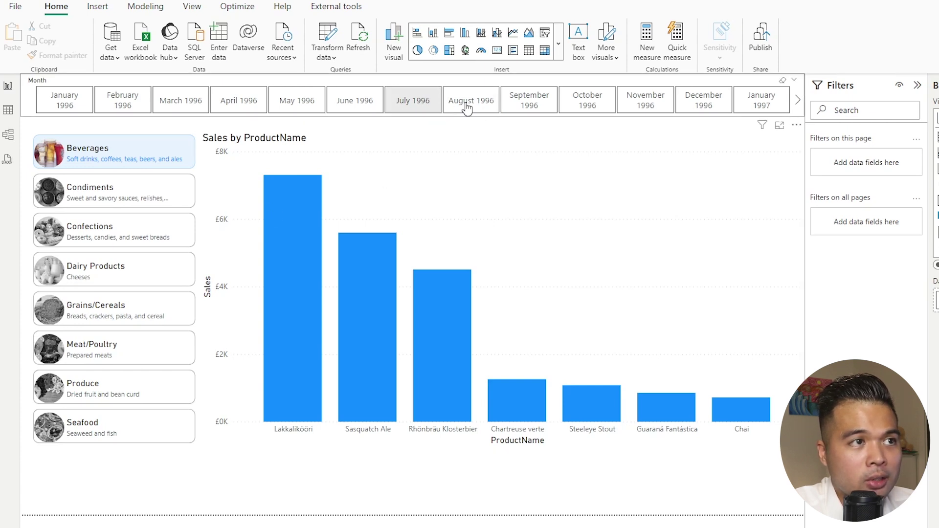
- Filter the Month slicer to August 1996 and open Format visual for the Sales by ProductName chart
left_click(465, 105)
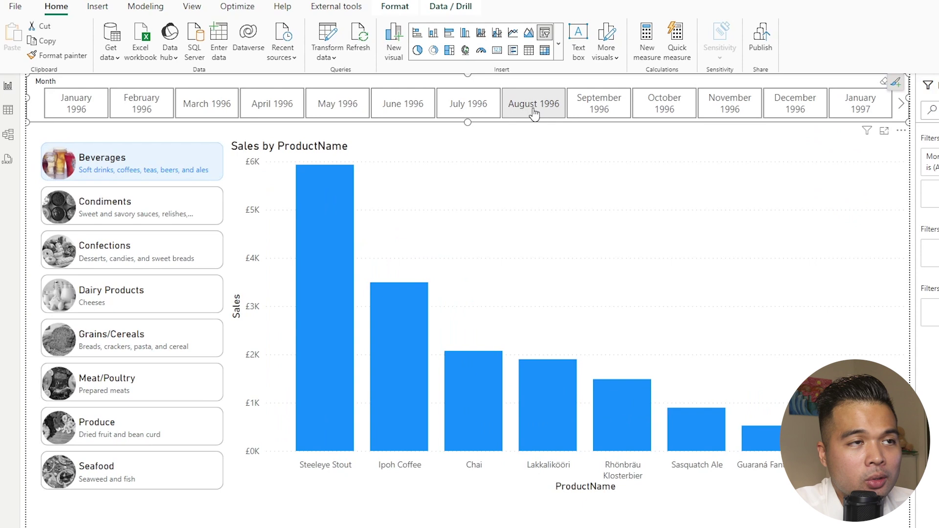
left_click(476, 114)
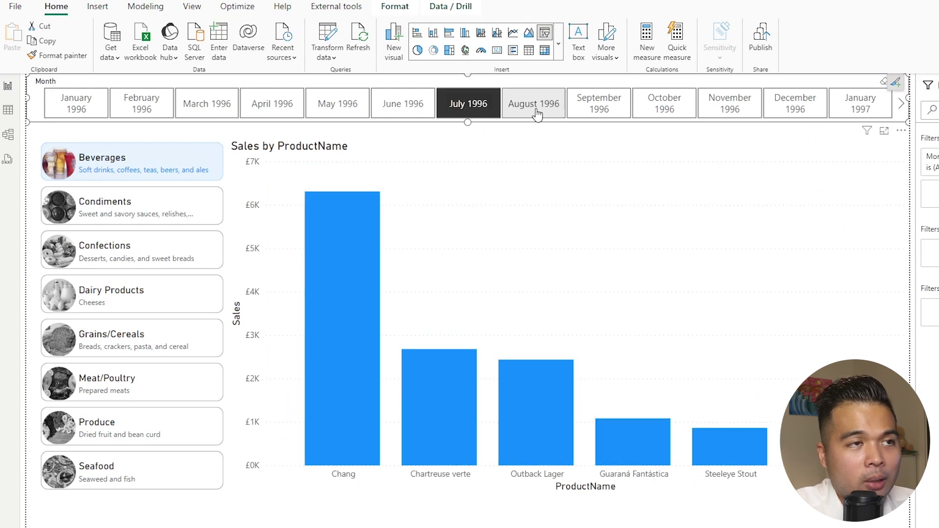
left_click(538, 113)
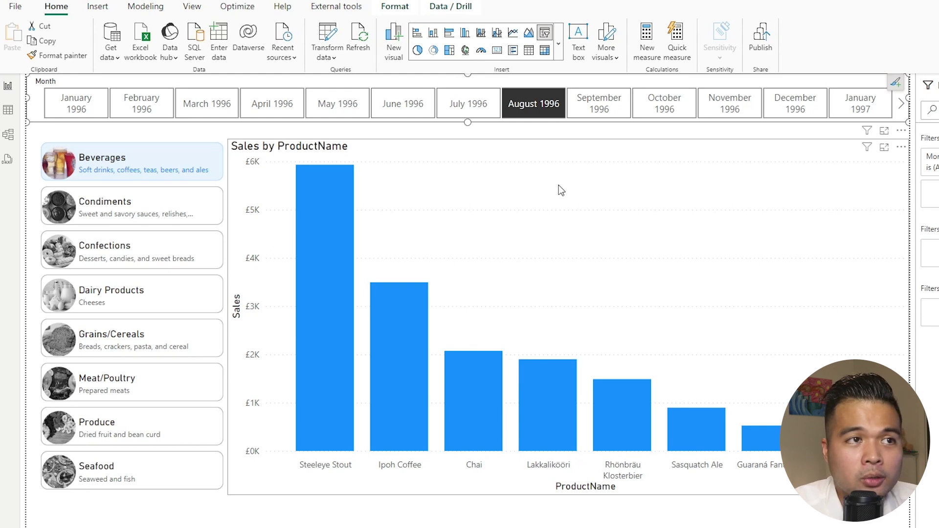
left_click(555, 140)
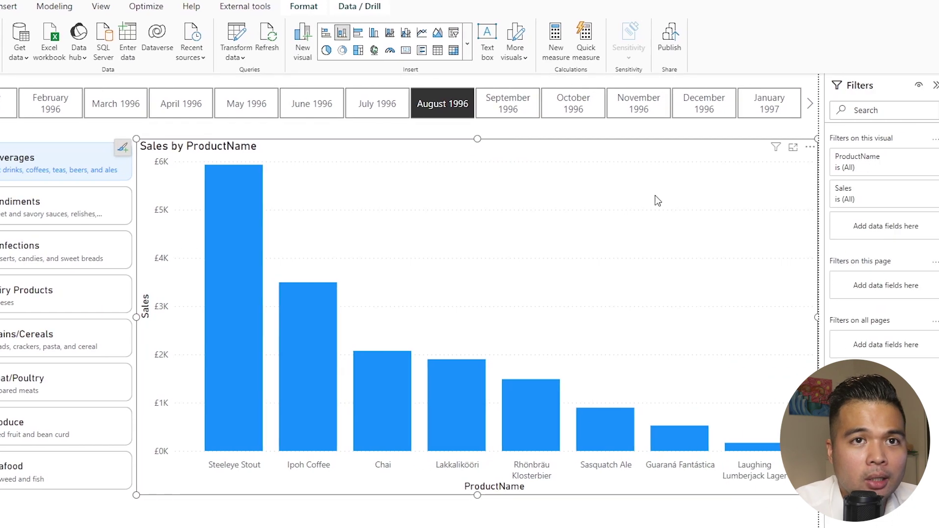
left_click(929, 125)
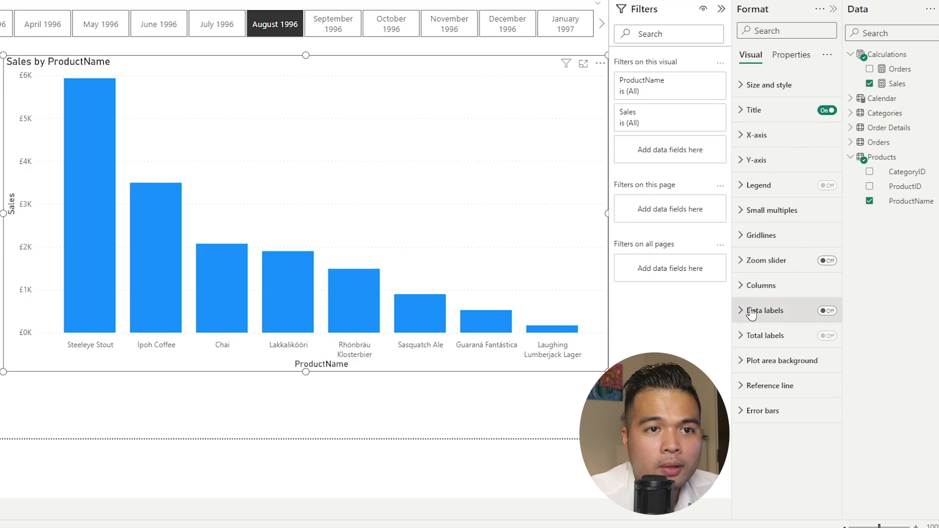
- Switch on Data labels so each bar shows its sales value, from £5.9K to £0.2K
left_click(777, 318)
left_click(807, 316)
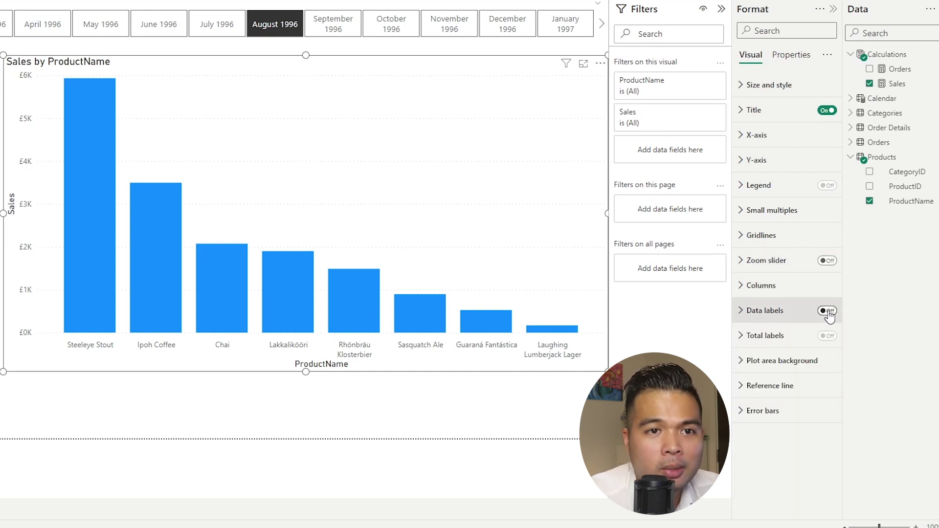
left_click(820, 316)
left_click(823, 313)
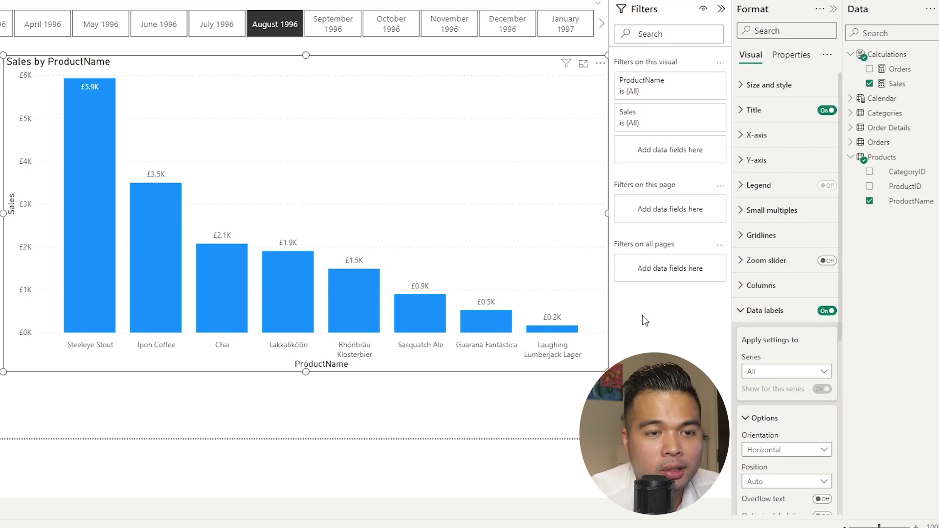
scroll(777, 388, "down", 4)
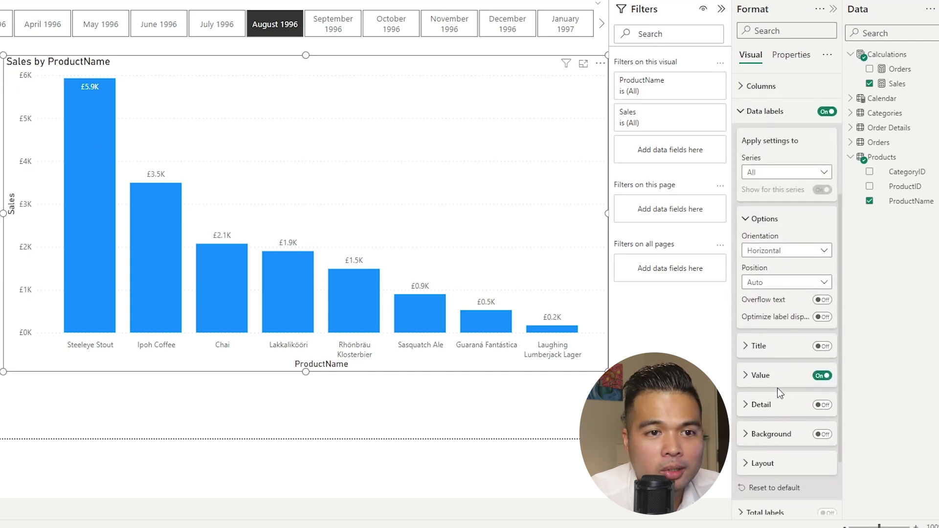
scroll(779, 393, "down", 2)
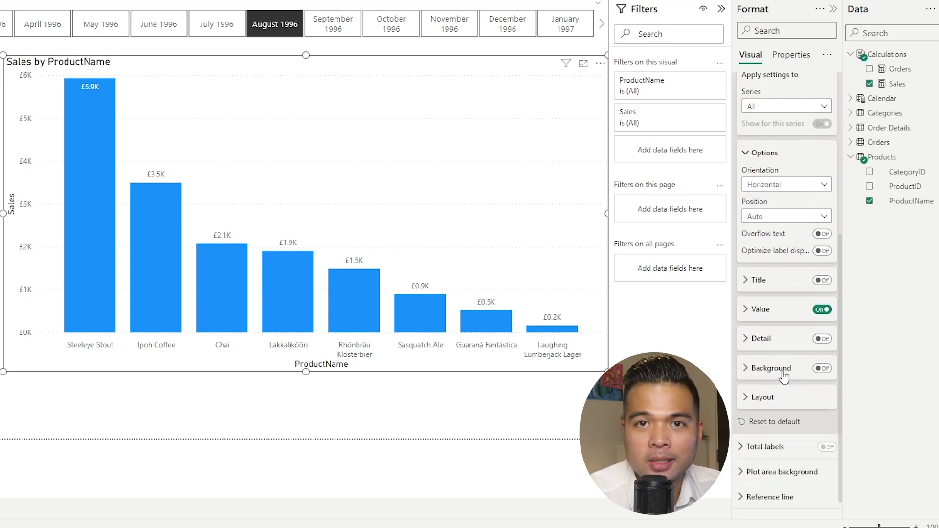
scroll(786, 374, "up", 4)
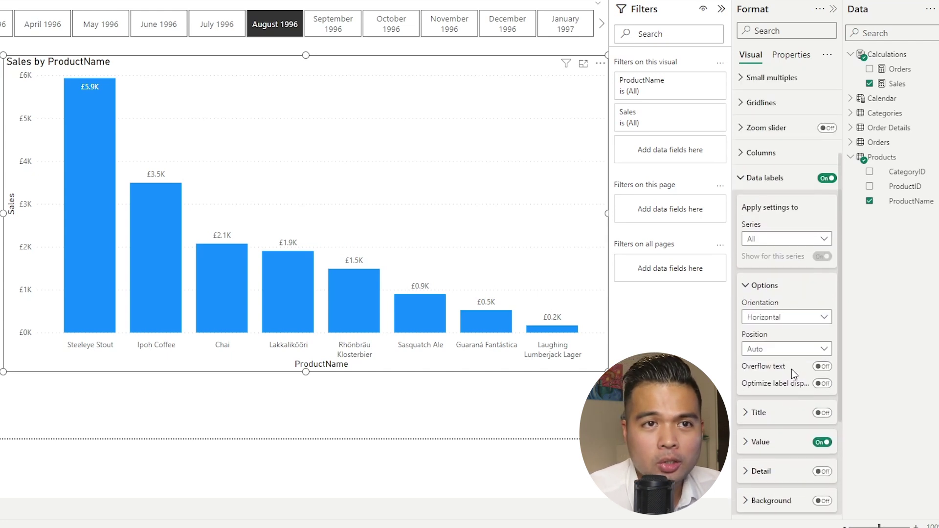
left_click(780, 239)
- In Build a visual, list the Order Details fields and add RegionDescription as the chart's legend
left_click(796, 241)
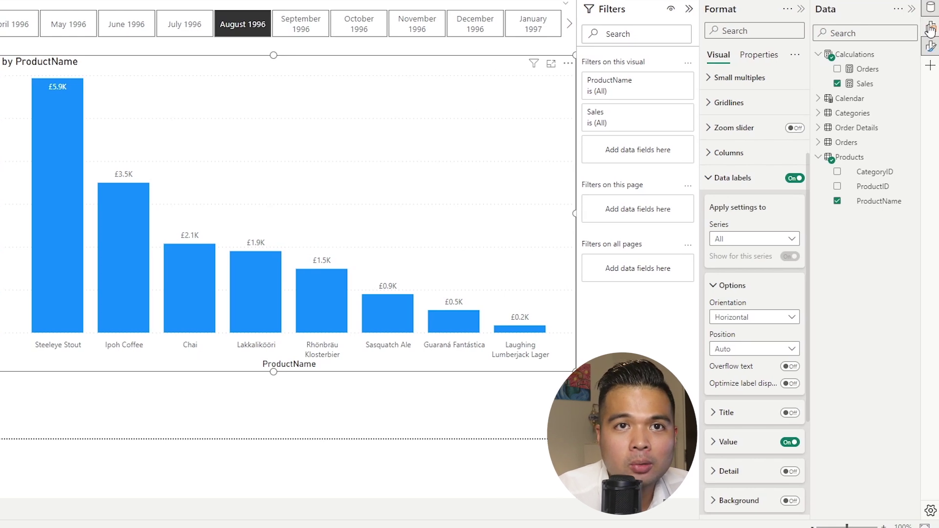
left_click(931, 26)
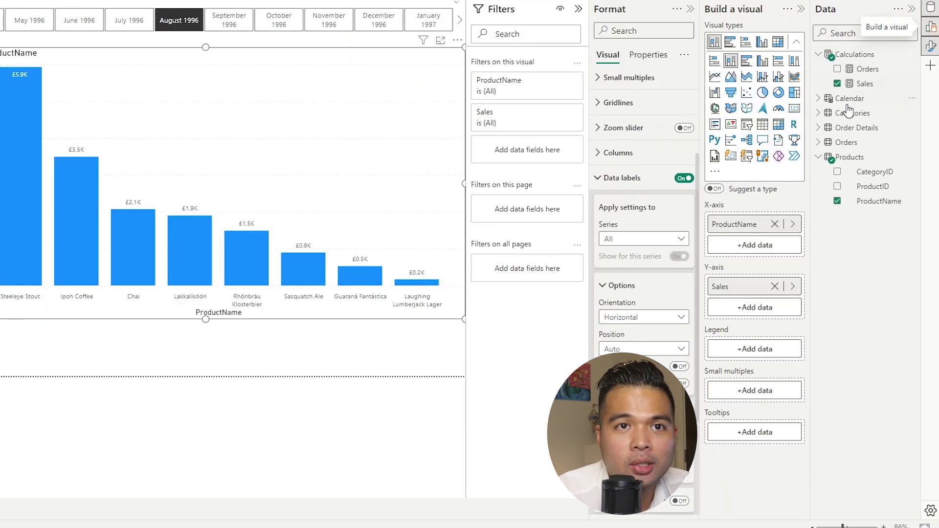
left_click(819, 128)
left_click_drag(876, 194, 741, 359)
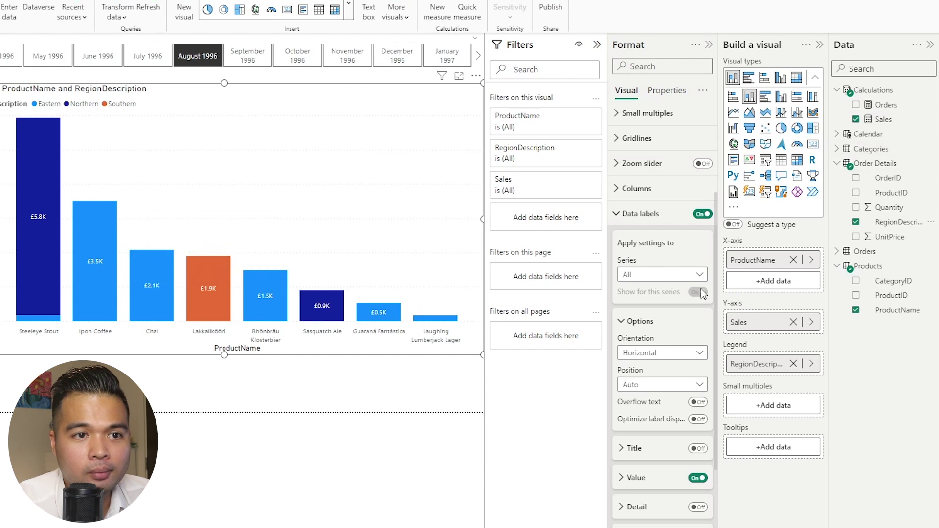
- Test label settings for All and Eastern series, then remove RegionDescription from the legend
left_click(659, 275)
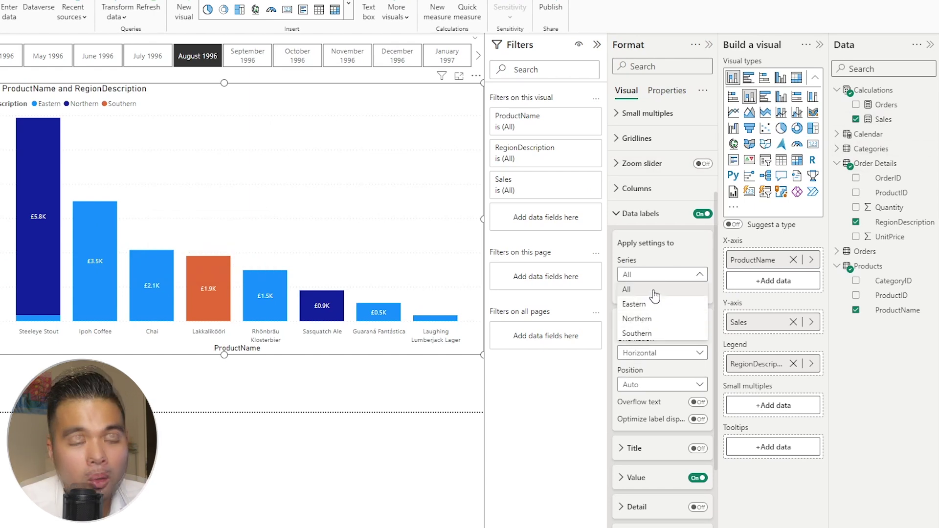
left_click(651, 289)
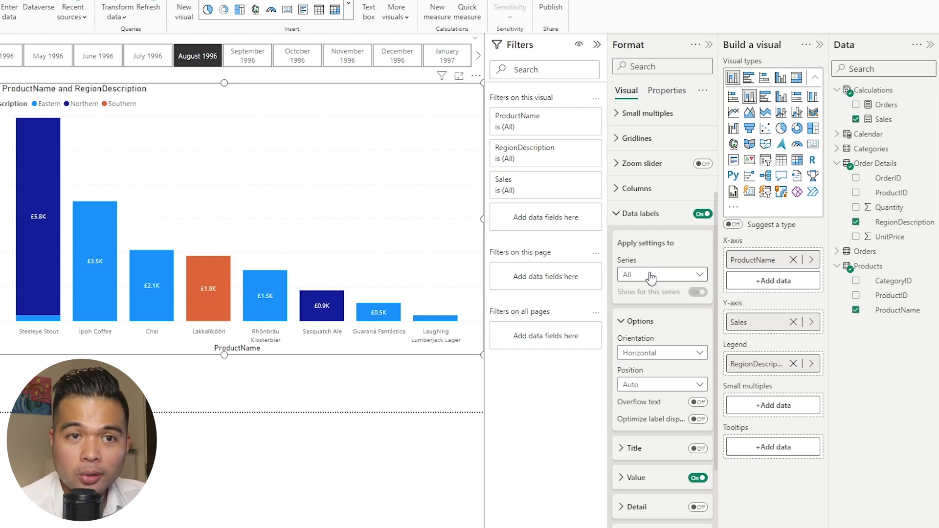
left_click(651, 277)
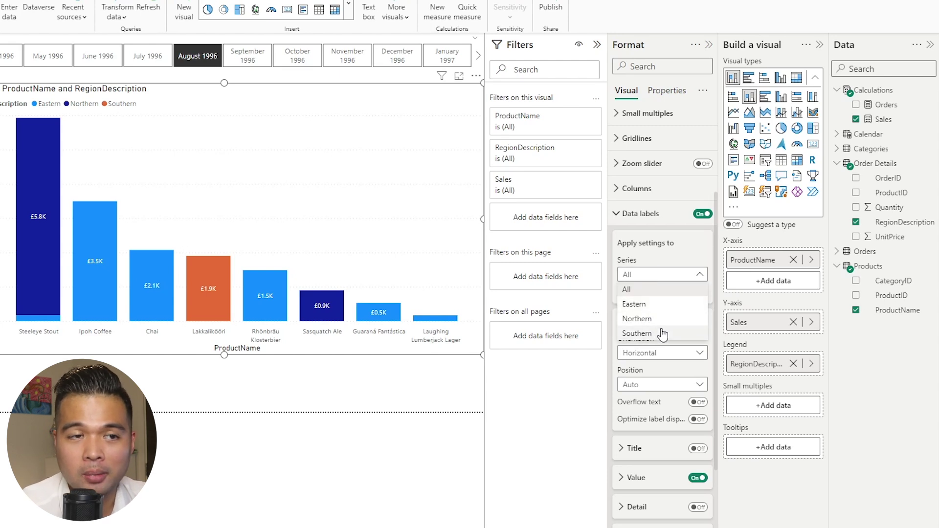
left_click(667, 304)
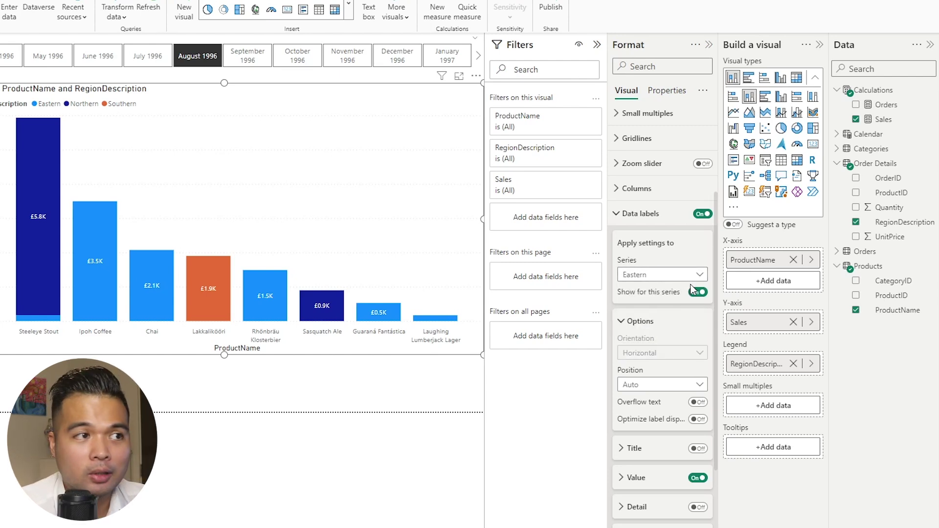
left_click(655, 275)
left_click(650, 287)
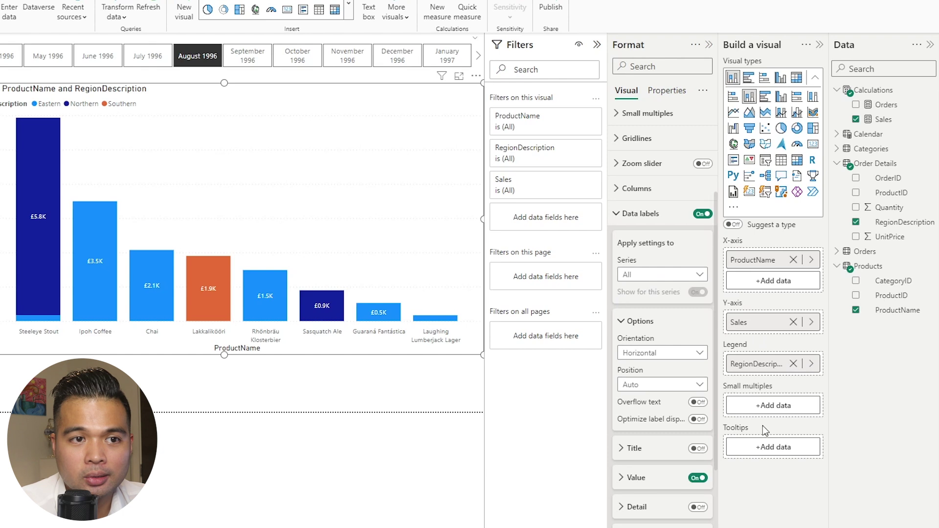
left_click(793, 364)
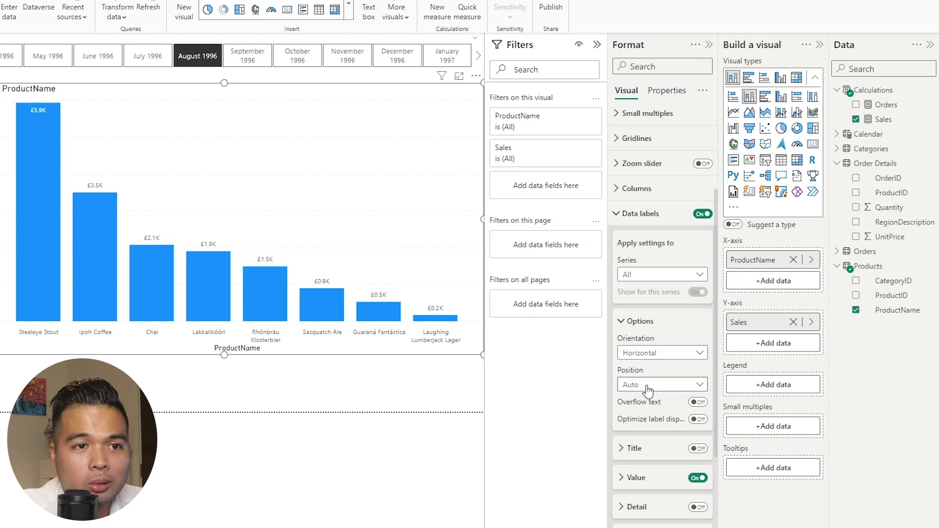
- Collapse the Filters pane and keep labels Horizontal after trying Vertical, with Position left on Auto
scroll(666, 342, "down", 2)
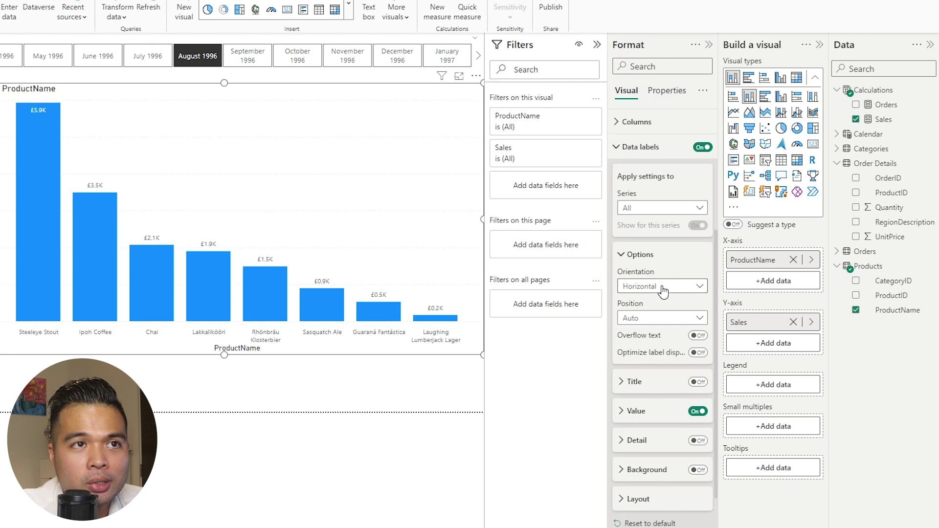
left_click(597, 44)
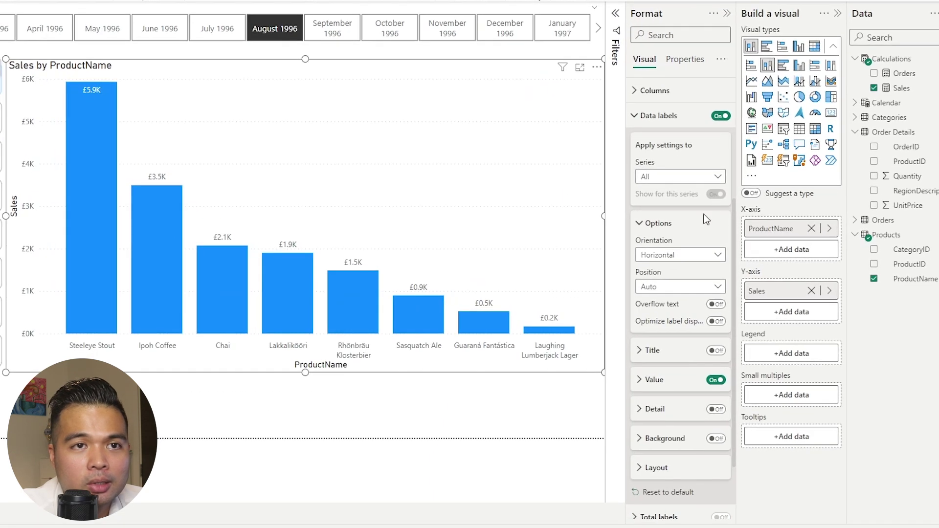
left_click(688, 260)
left_click(681, 269)
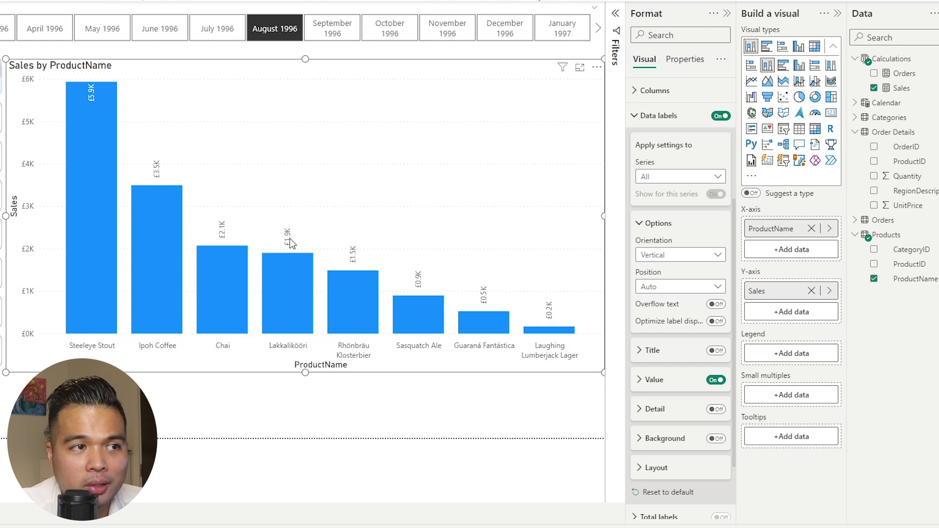
left_click(682, 255)
left_click(679, 279)
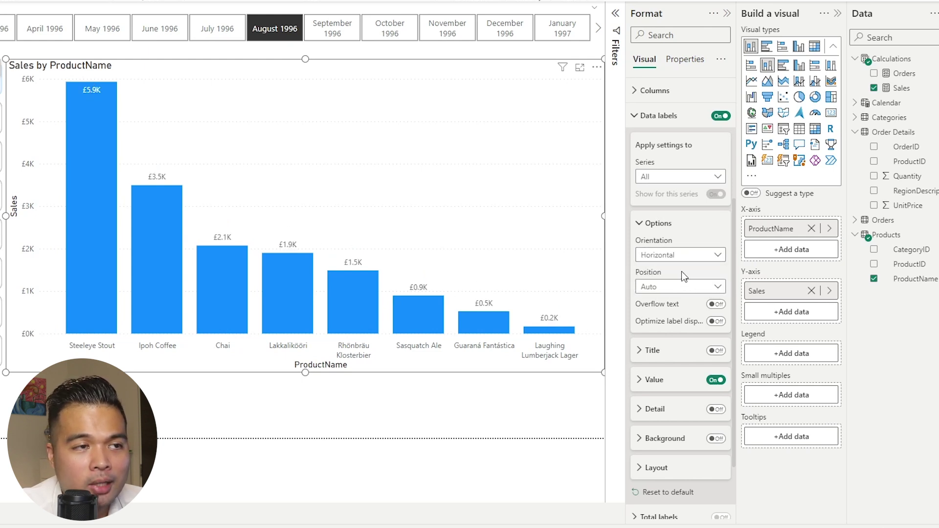
left_click(674, 288)
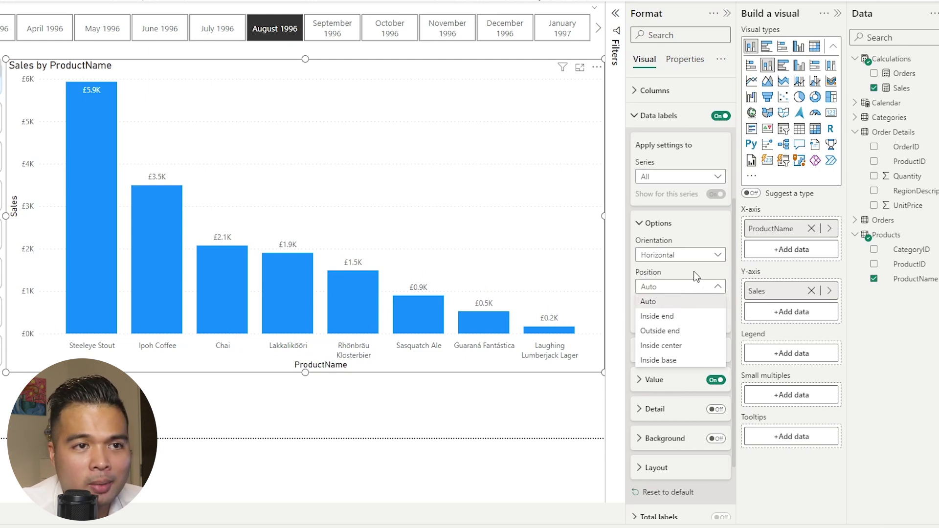
left_click(683, 284)
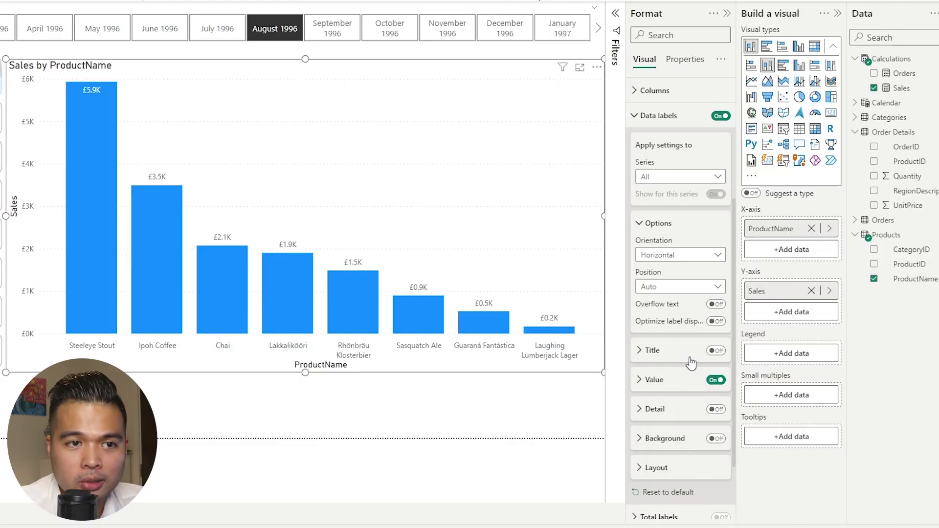
left_click(663, 229)
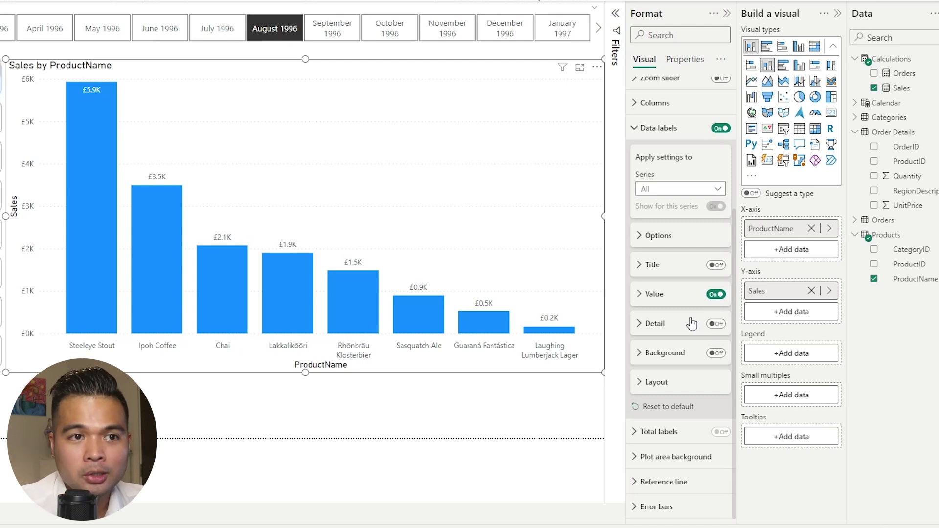
- Collapse the Data labels Value section to bring Detail, Background and Layout into view
left_click(668, 296)
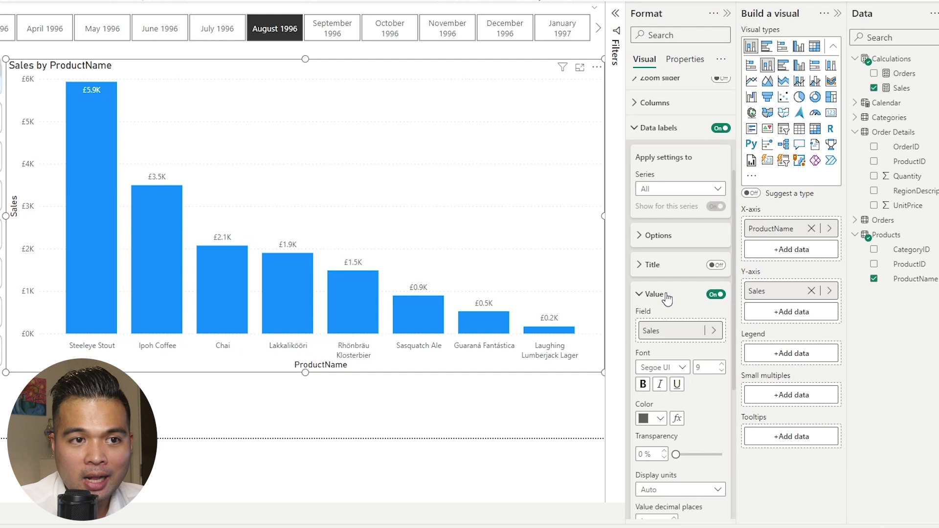
scroll(716, 395, "down", 3)
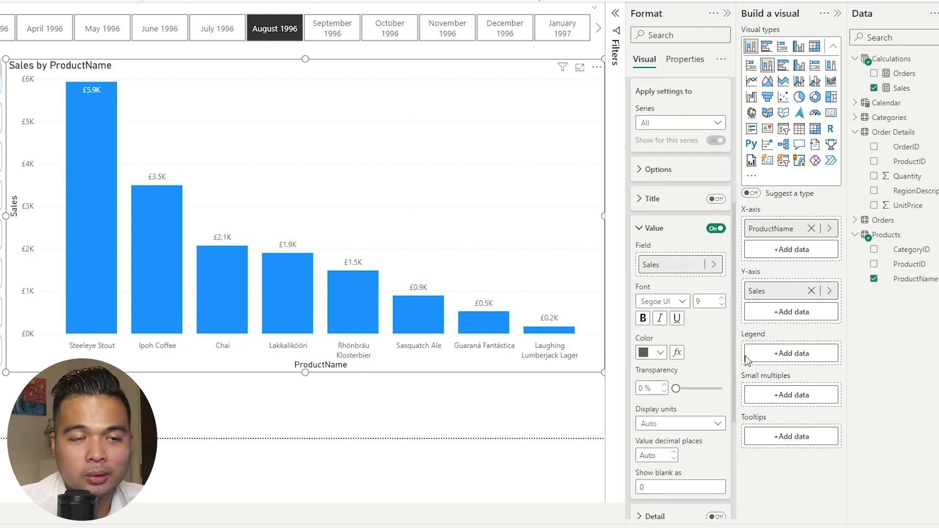
scroll(707, 341, "down", 3)
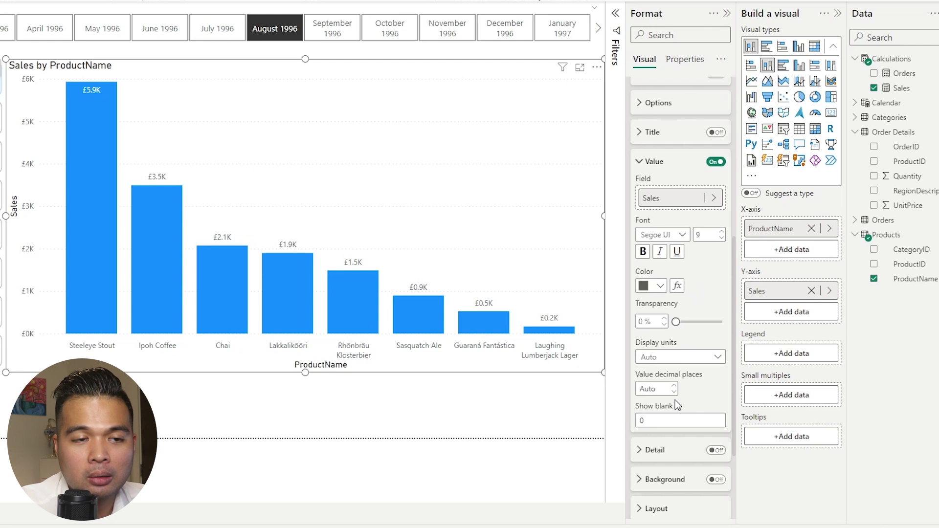
scroll(695, 409, "up", 3)
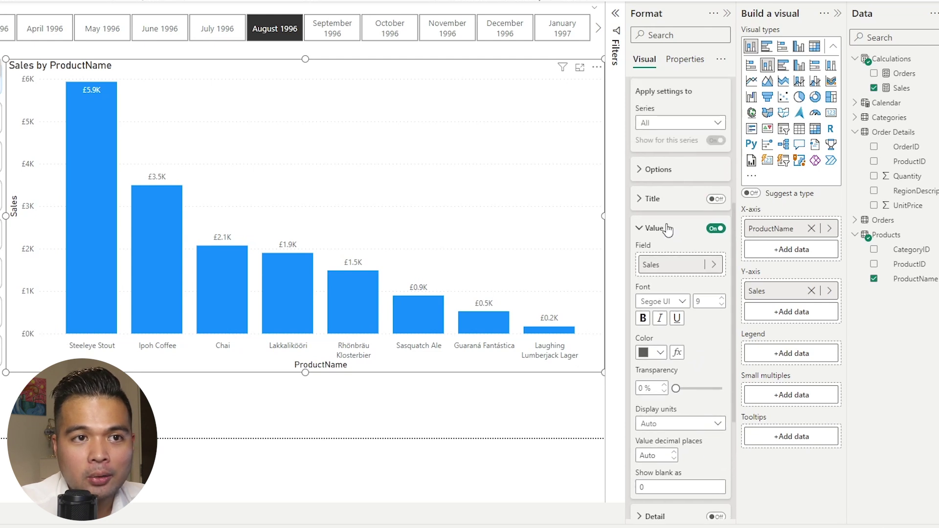
left_click(656, 229)
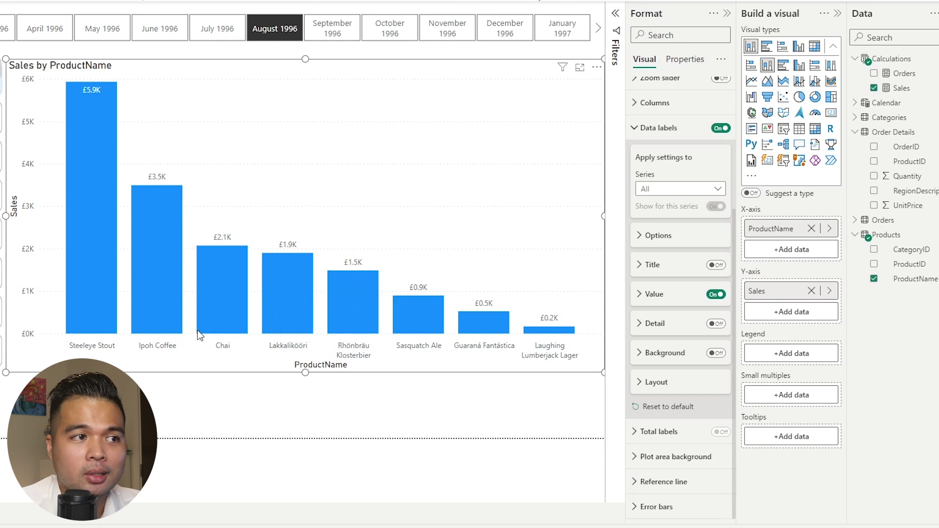
mouse_move(227, 321)
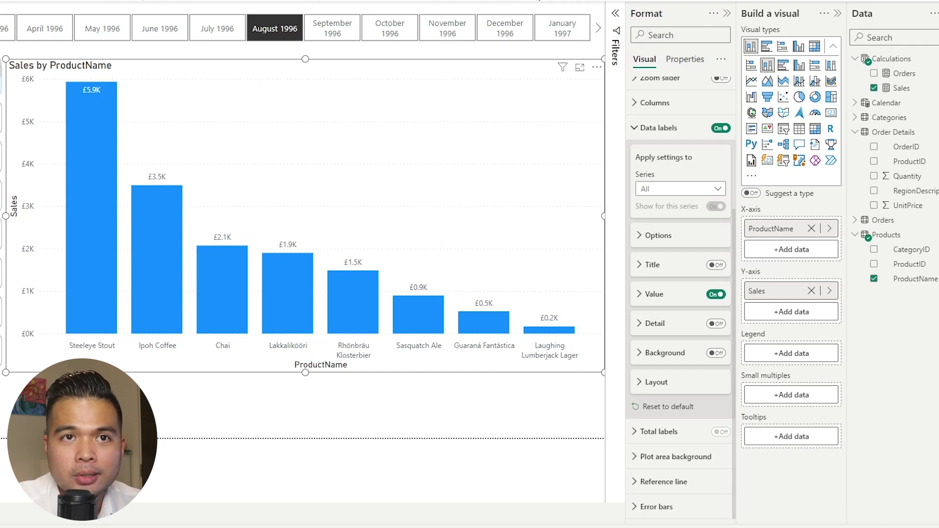
- Create a Value measure in Calculations as [Orders] & " Orders" and check the formulas
right_click(871, 60)
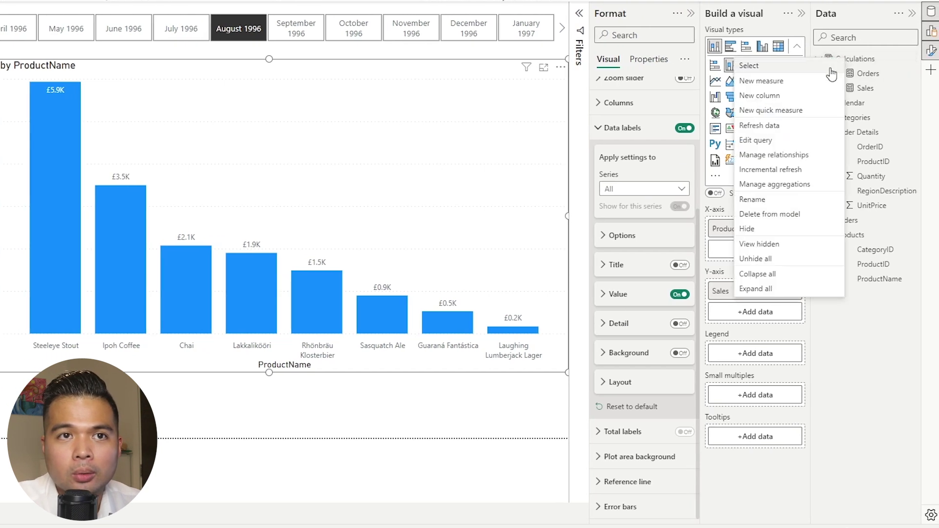
left_click(810, 82)
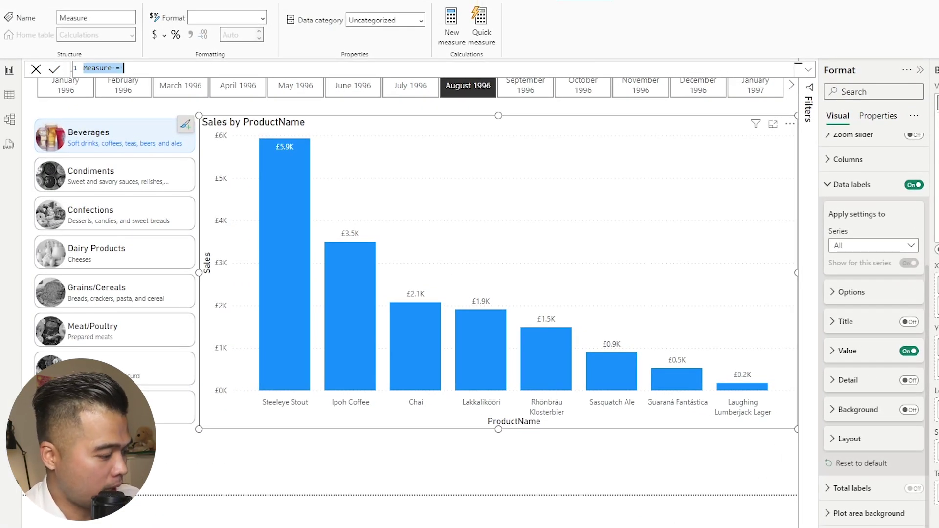
type("Value")
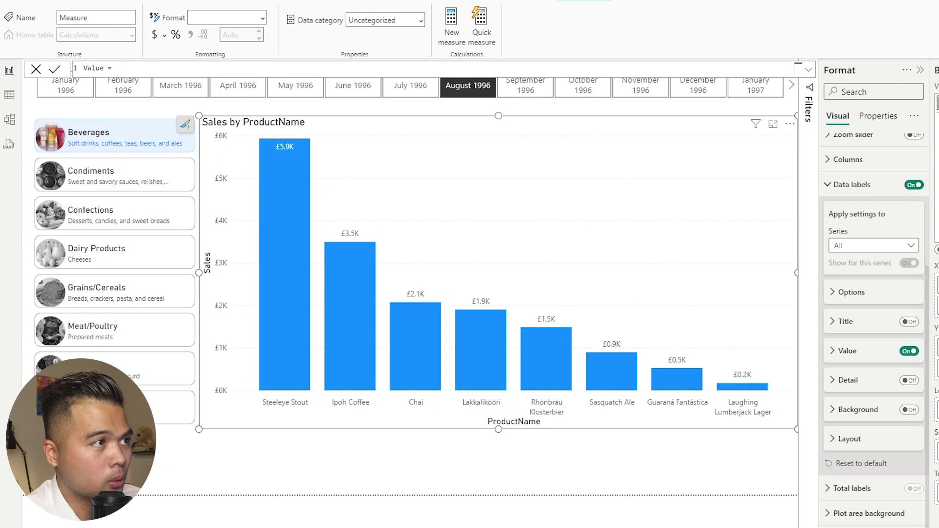
type("[Orders]")
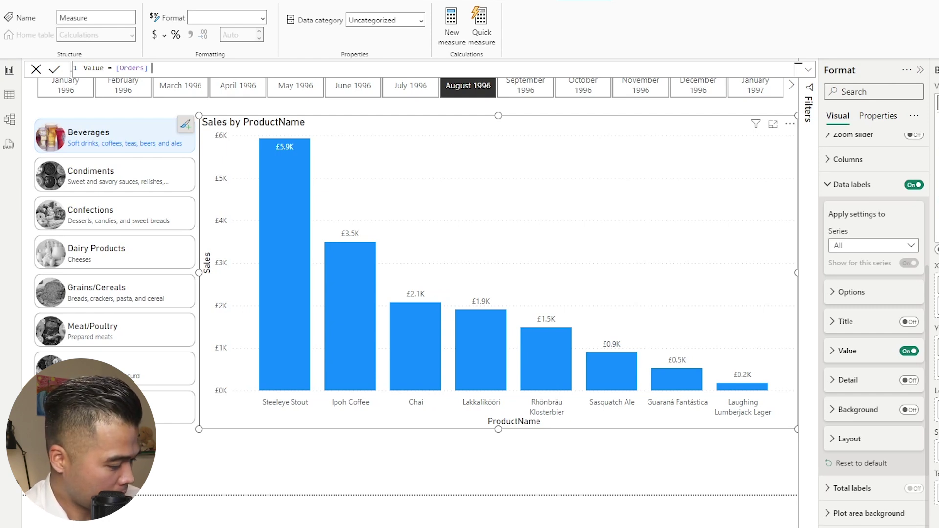
type("& \"\"")
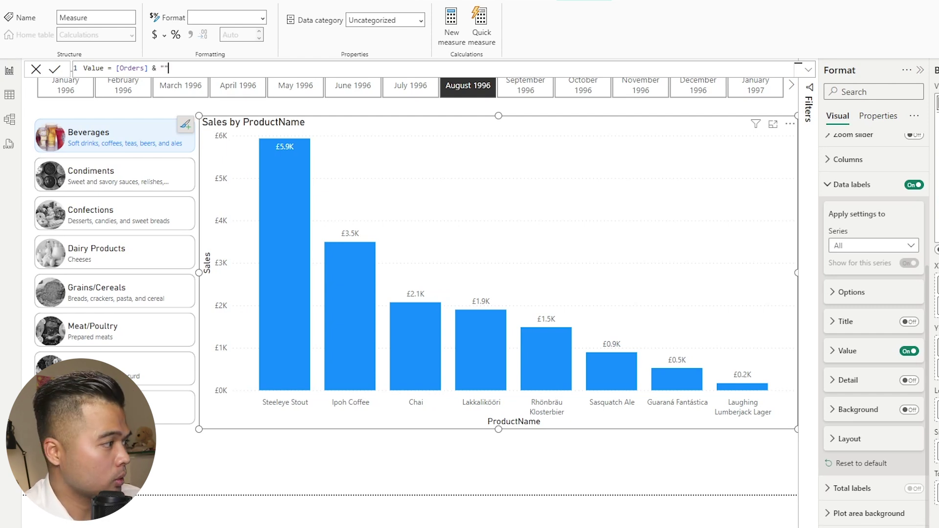
type(" Orders")
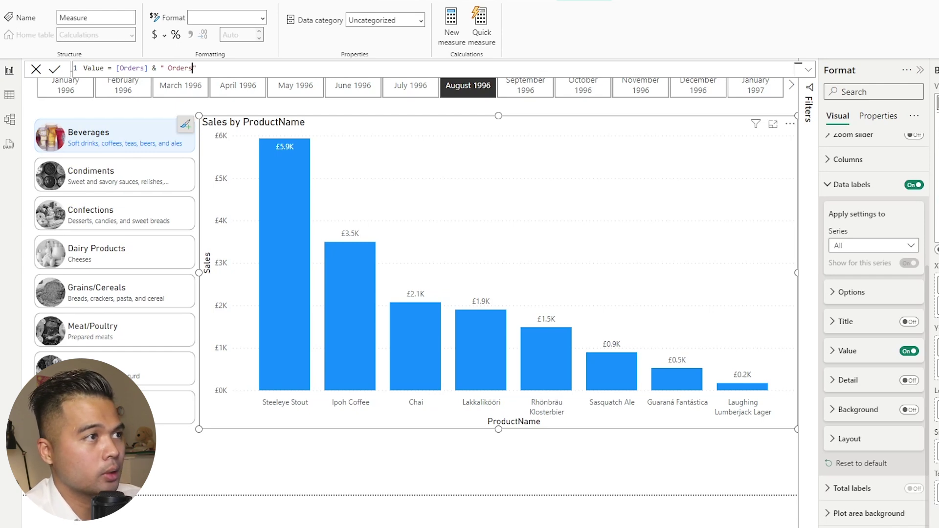
key("Return")
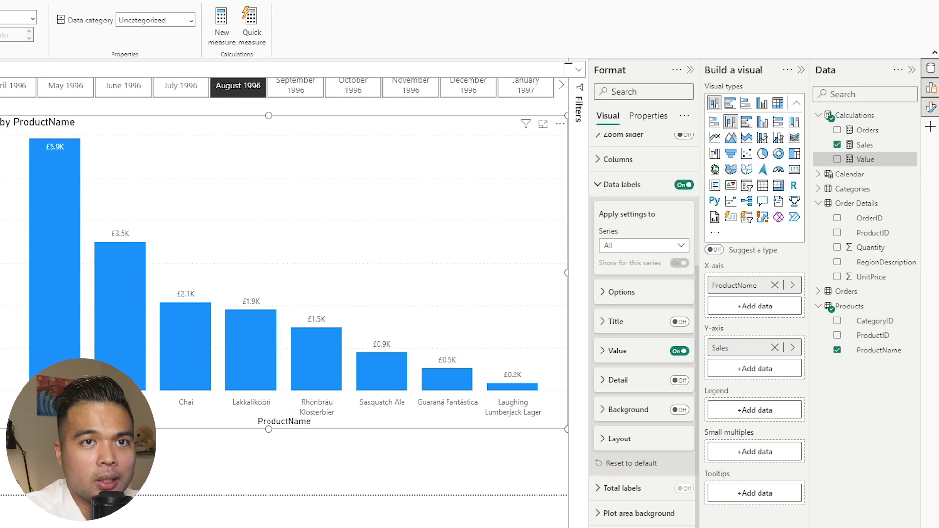
left_click(866, 130)
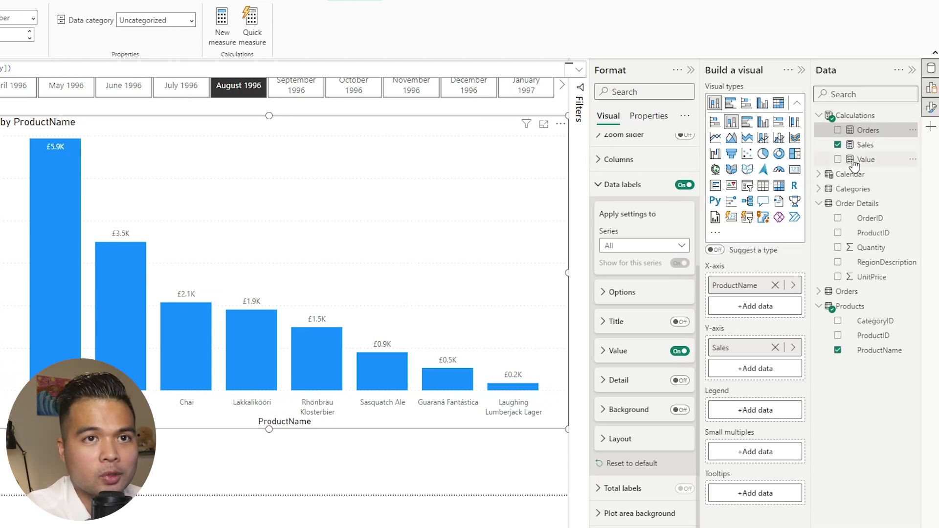
left_click(842, 165)
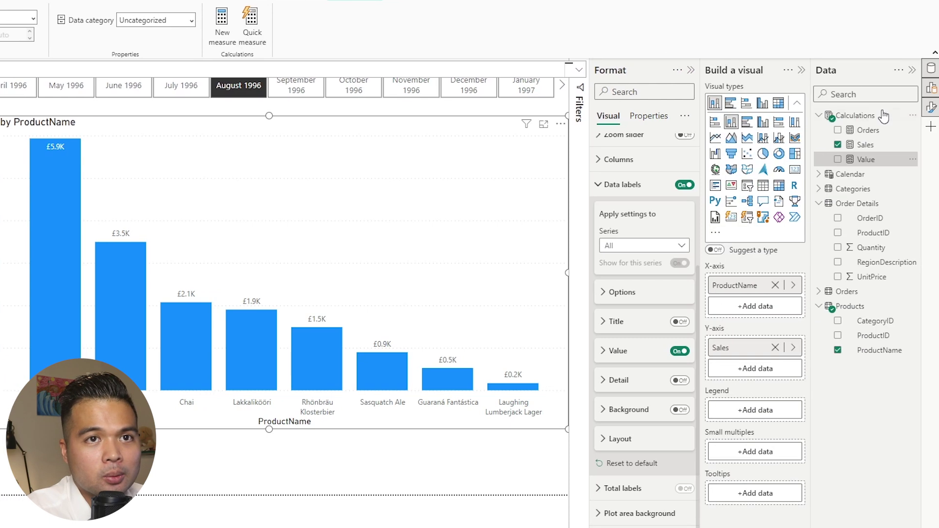
left_click(843, 128)
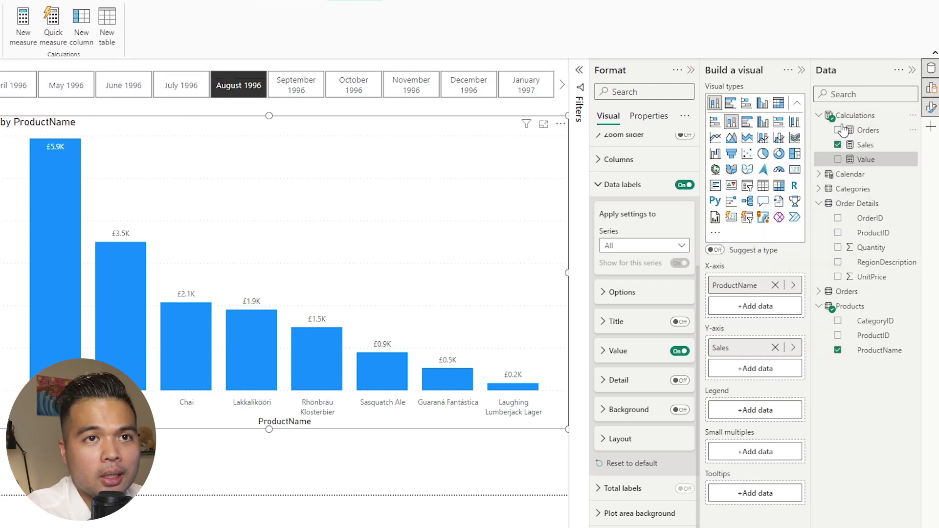
- Create a new Detail measure in the Calculations table and start its multi-line formula
right_click(849, 116)
left_click(831, 142)
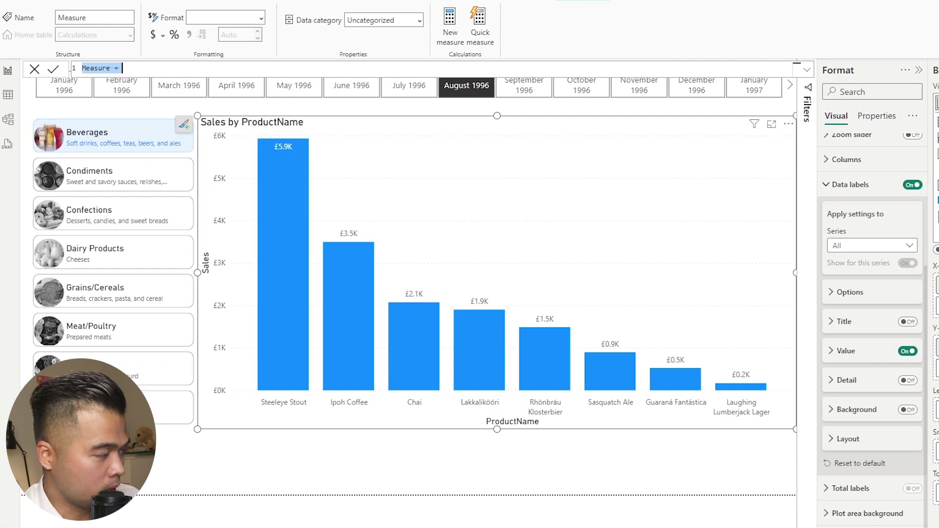
type("Detail")
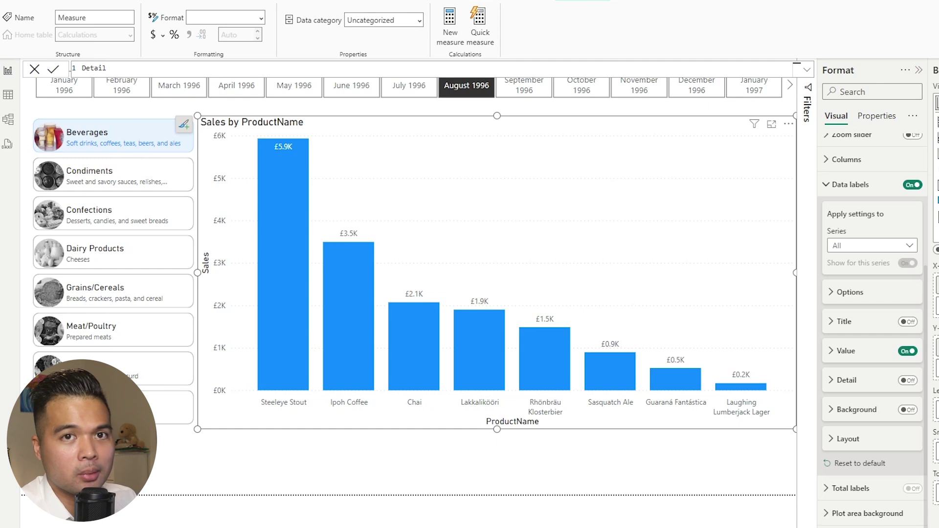
type("=")
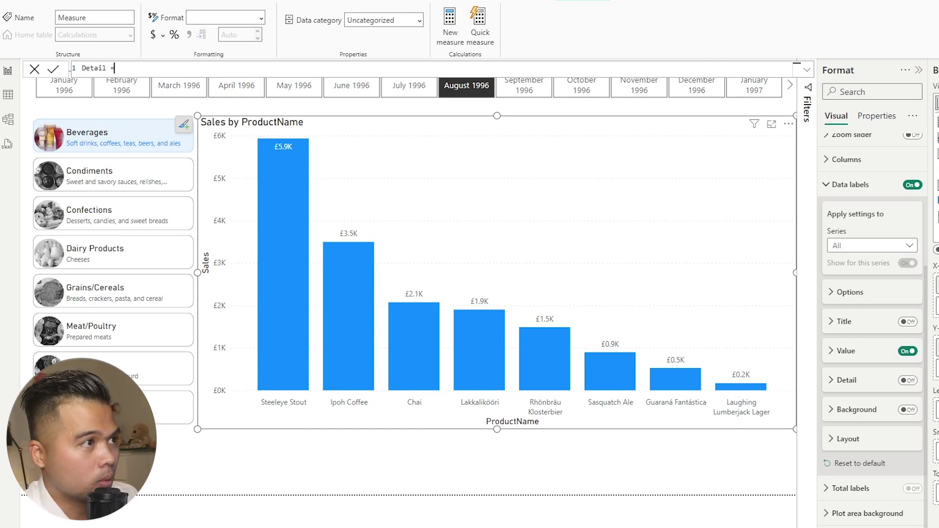
key("shift+Return")
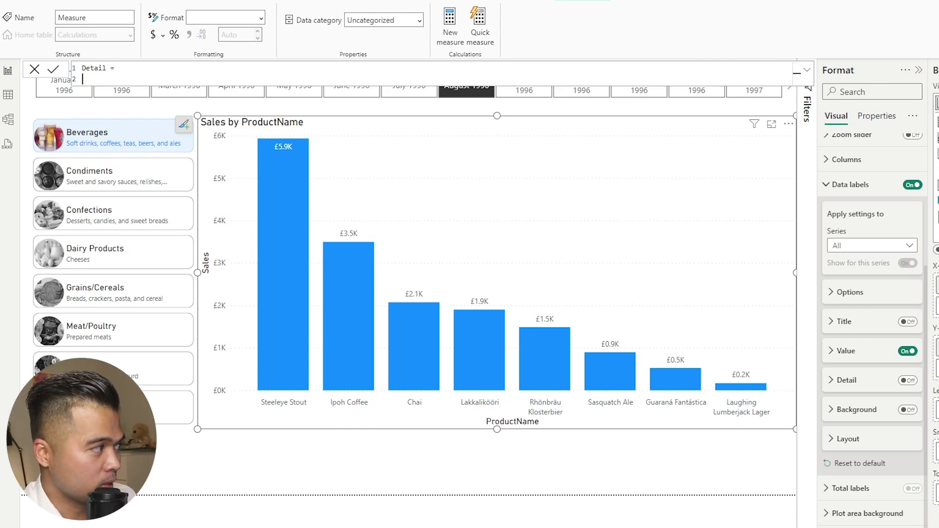
- Add VAR _prev = CALCULATE([Orders], PREVIOUSMONTH('Calendar'[Date])) to the Detail measure
type("V")
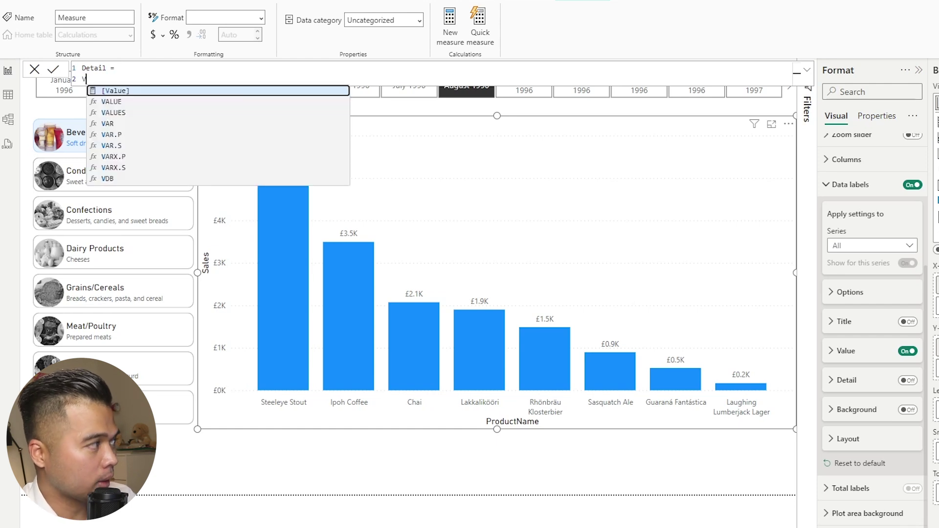
type("AR ")
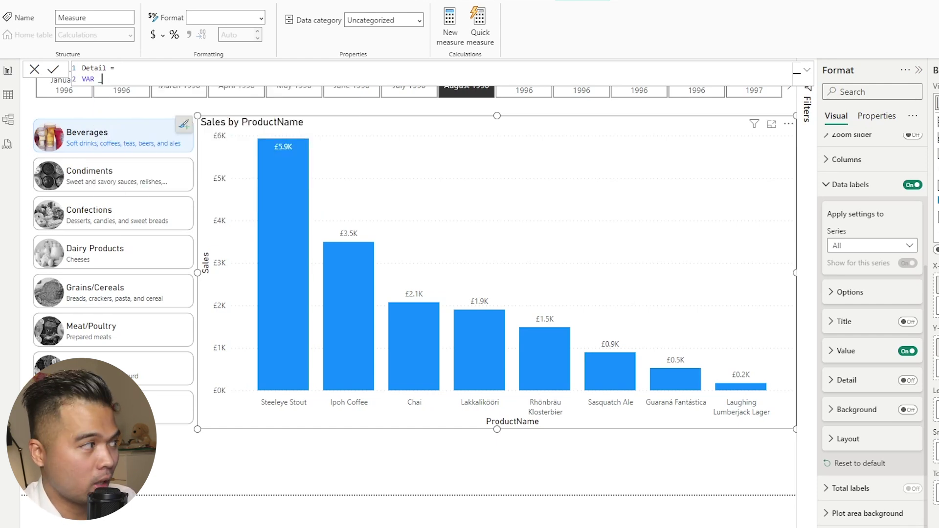
type("_prev = CALC")
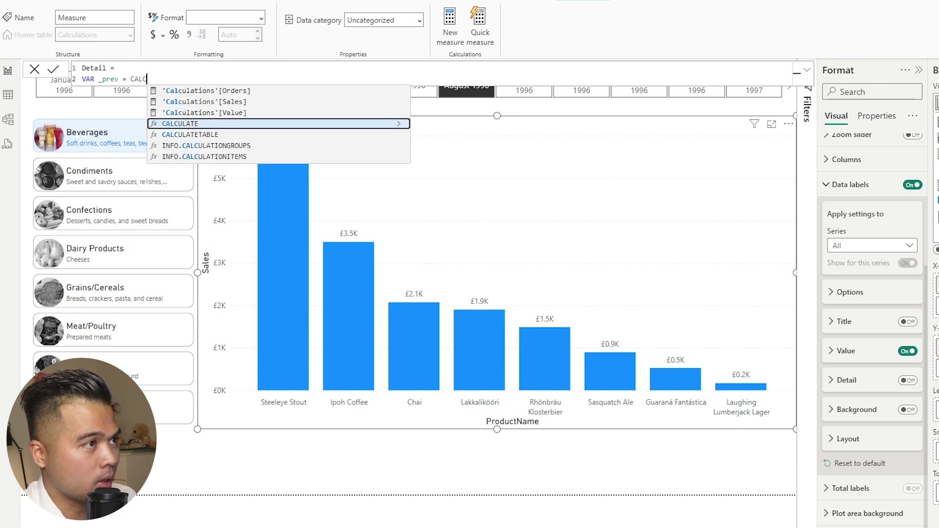
key("Tab")
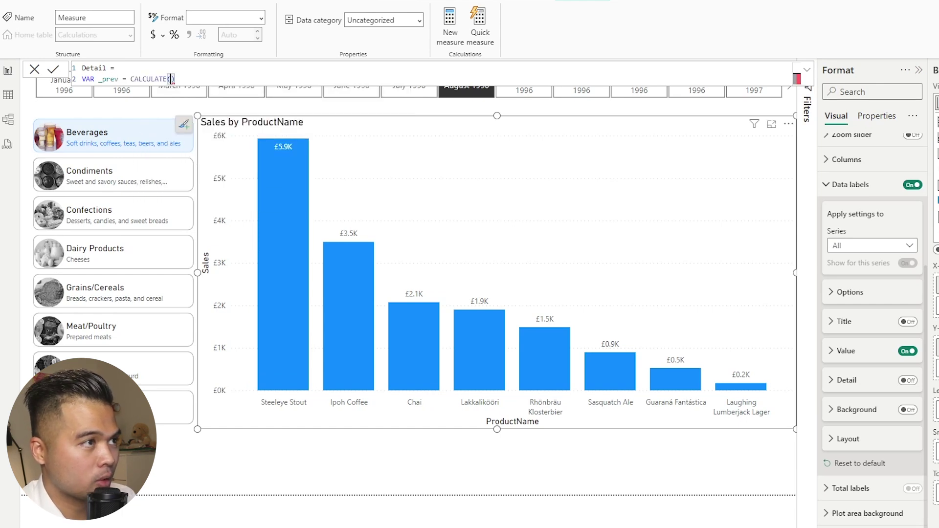
type("[Or")
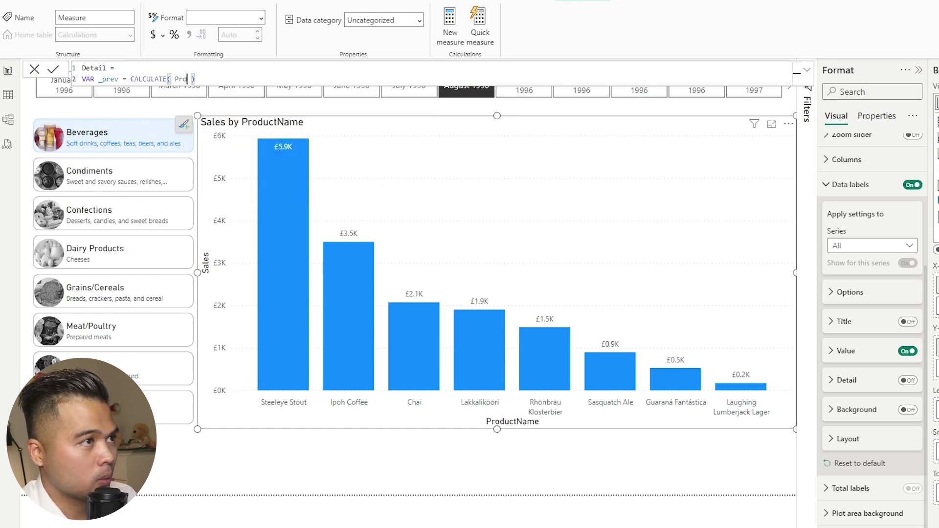
type("d")
key("Tab")
type(", PREVIOUS")
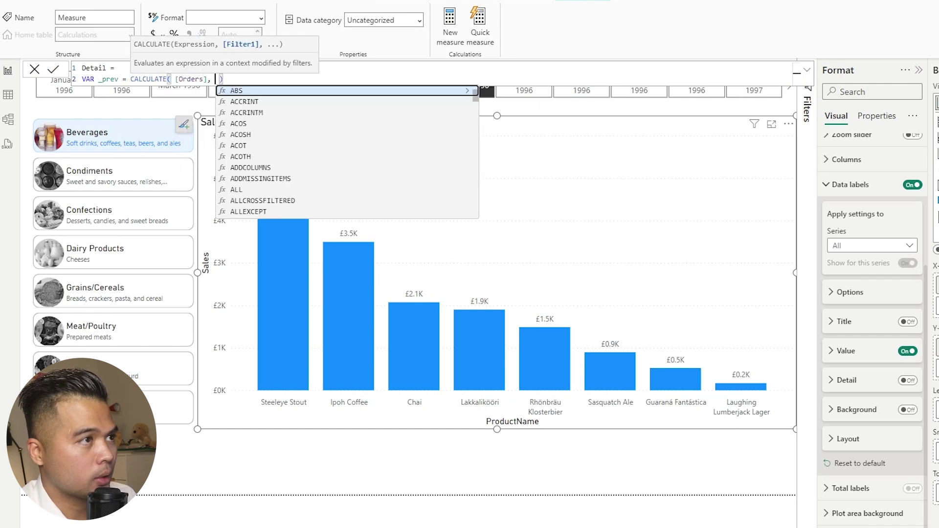
type("M")
key("Tab")
type("Calenda")
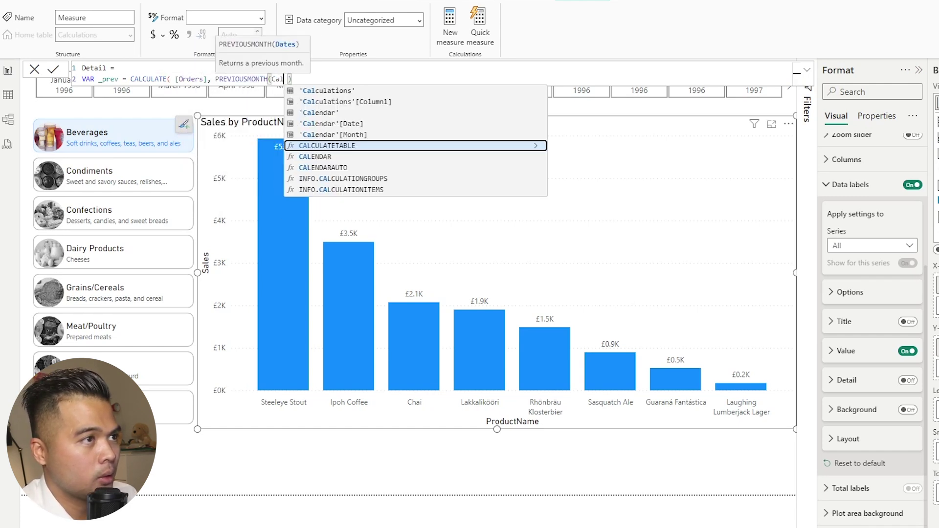
key("Tab")
type(")")
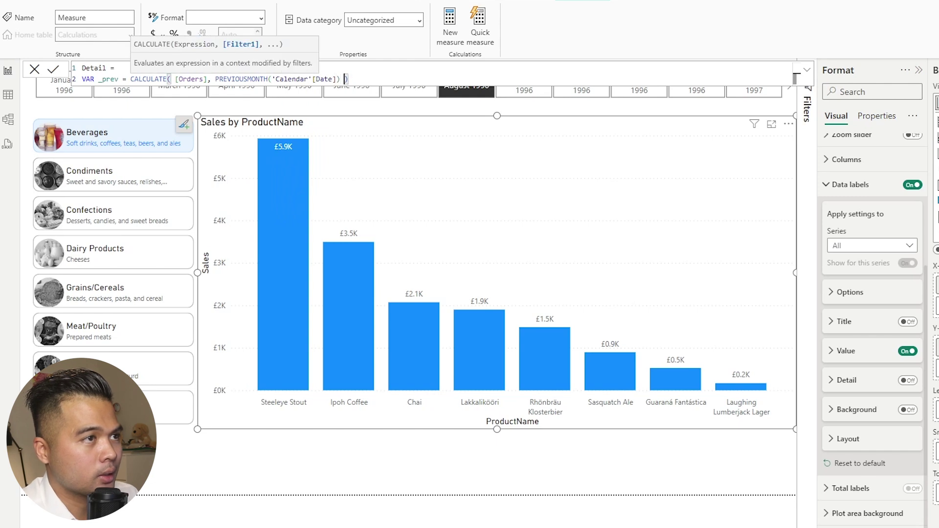
- Add VAR _pct = FORMAT(DIVIDE([Orders], _prev), "0%") on a new line
key("shift+Return")
type("VAR ")
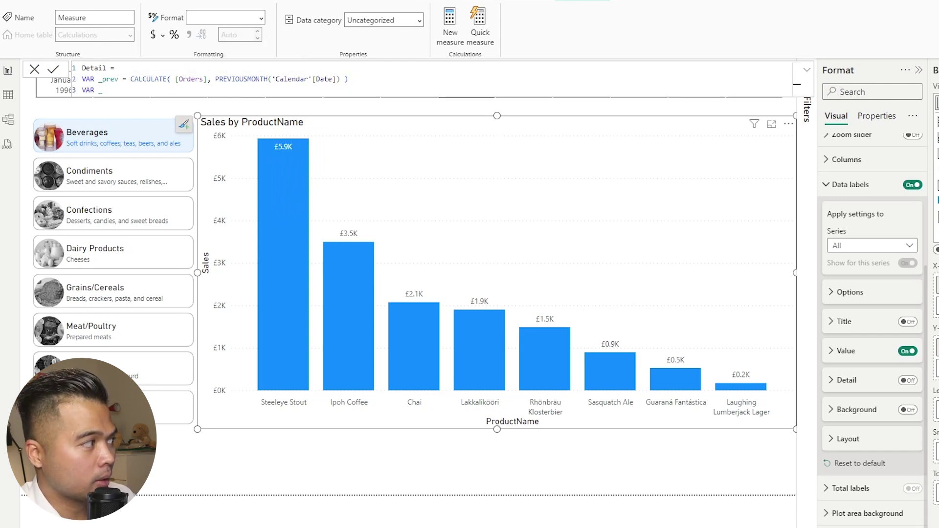
type("_Pc")
key("BackSpace")
key("BackSpace")
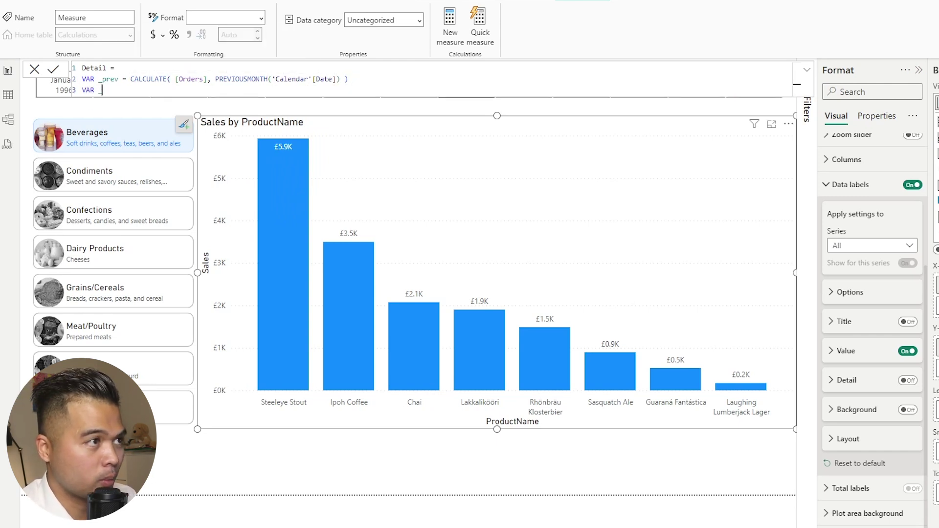
type("pct =")
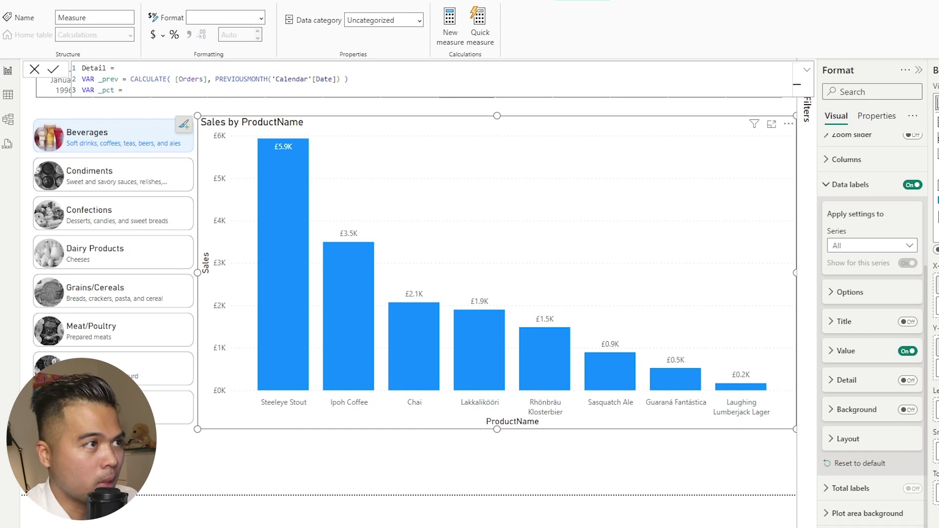
type("DIVIDE(")
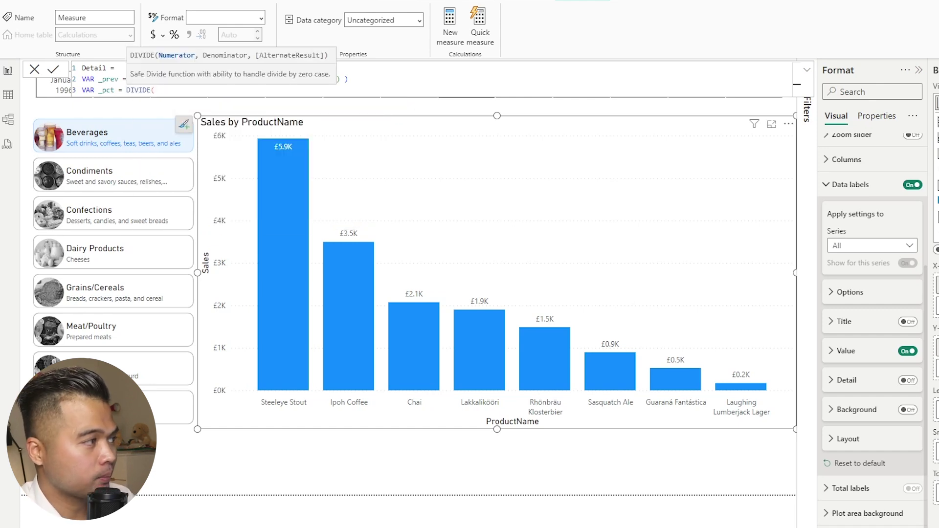
type("[Orders],")
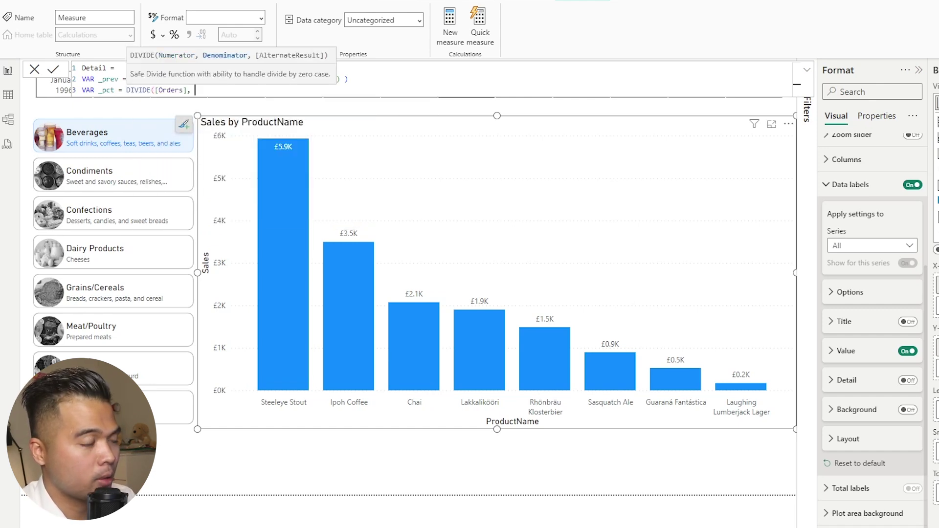
type(" _prev)")
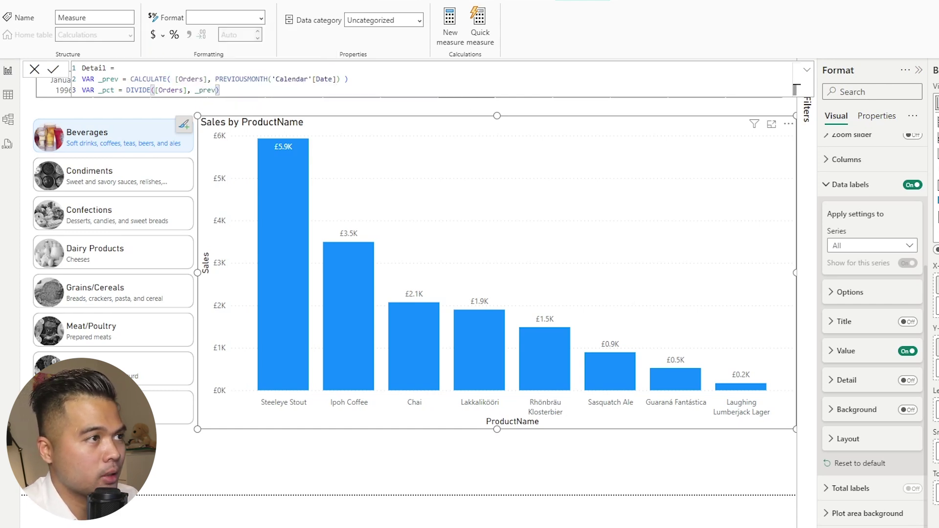
left_click(128, 90)
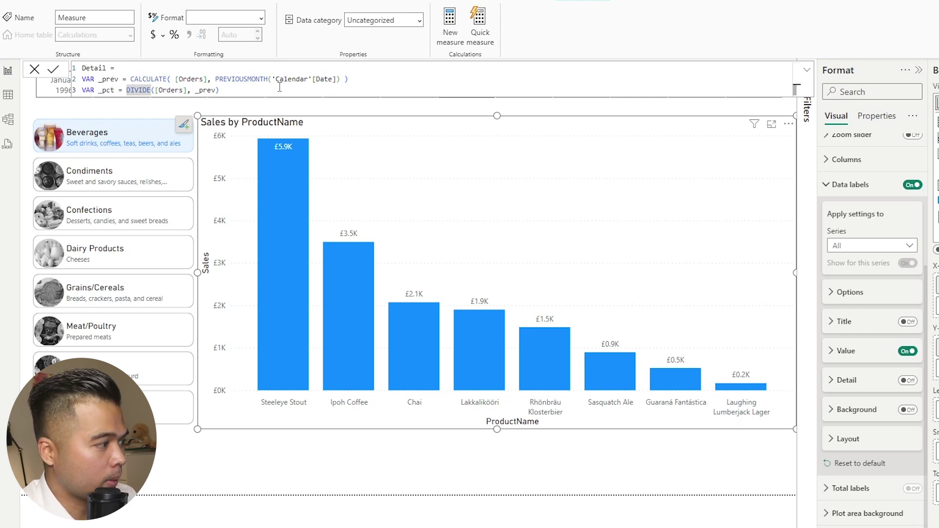
type("FORMAT(")
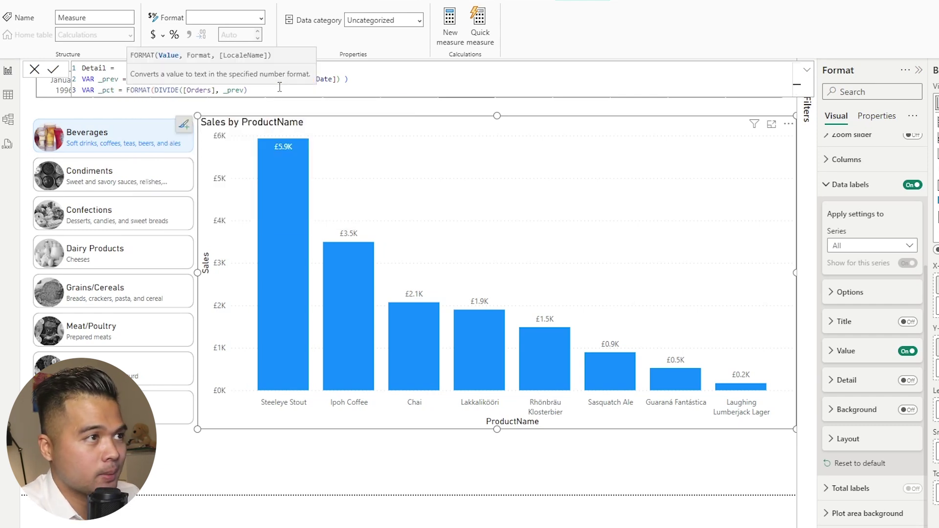
left_click(278, 89)
type(",")
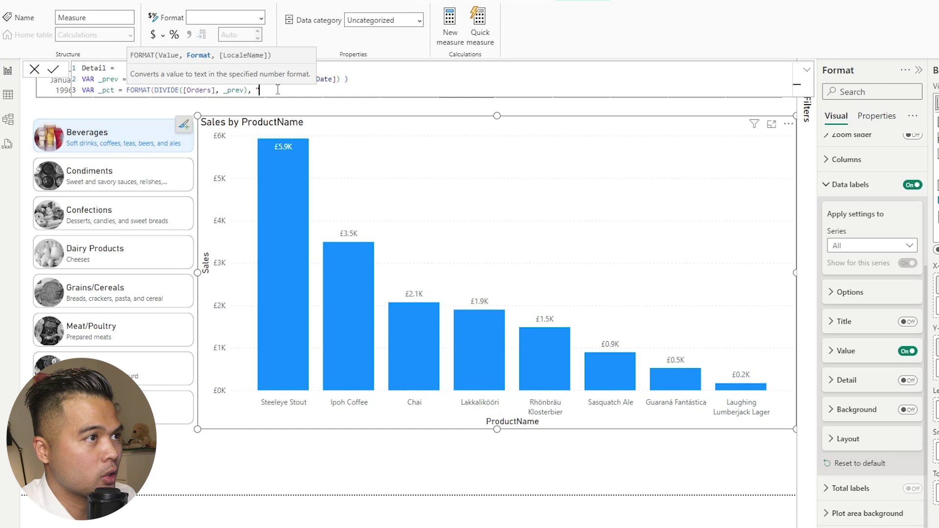
key("Left")
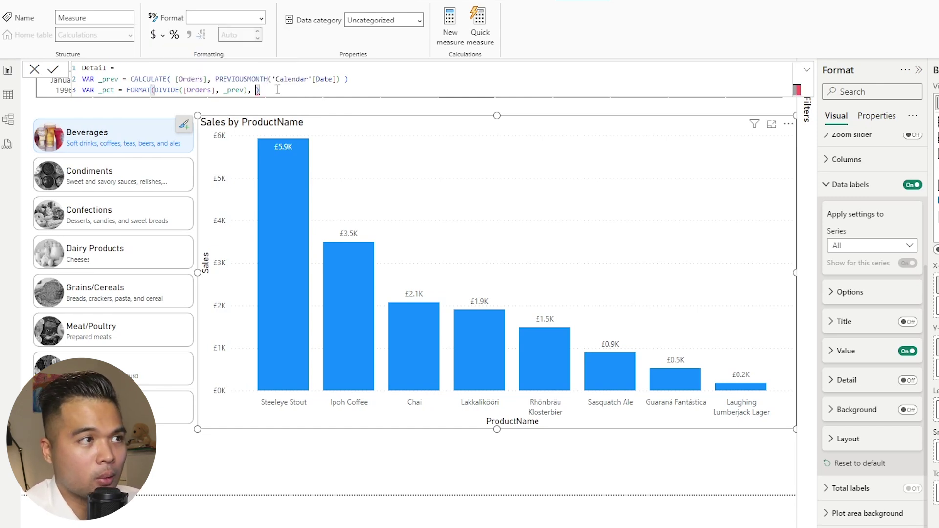
type("\"")
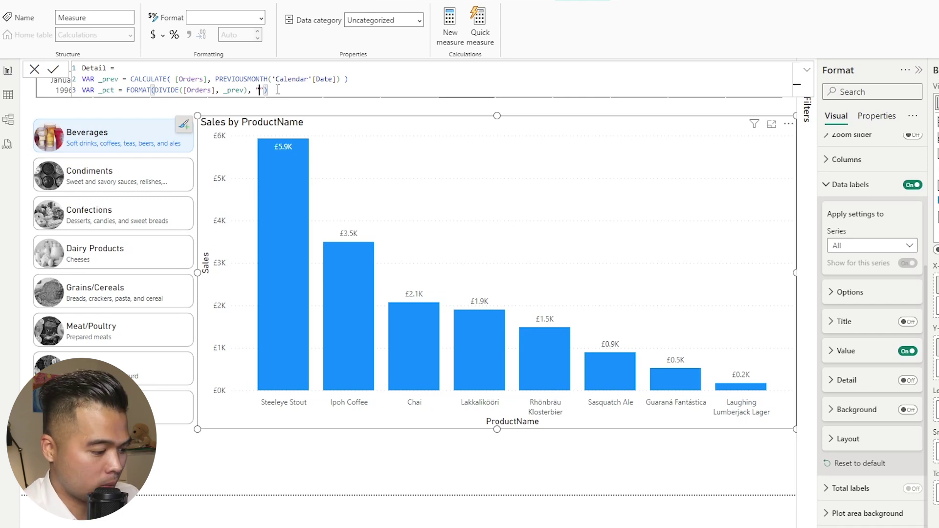
type("0")
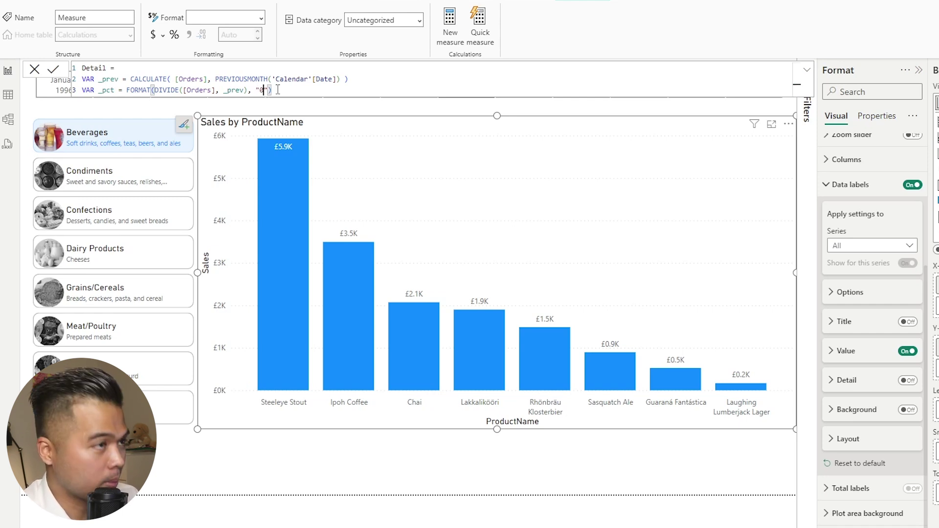
type("%")
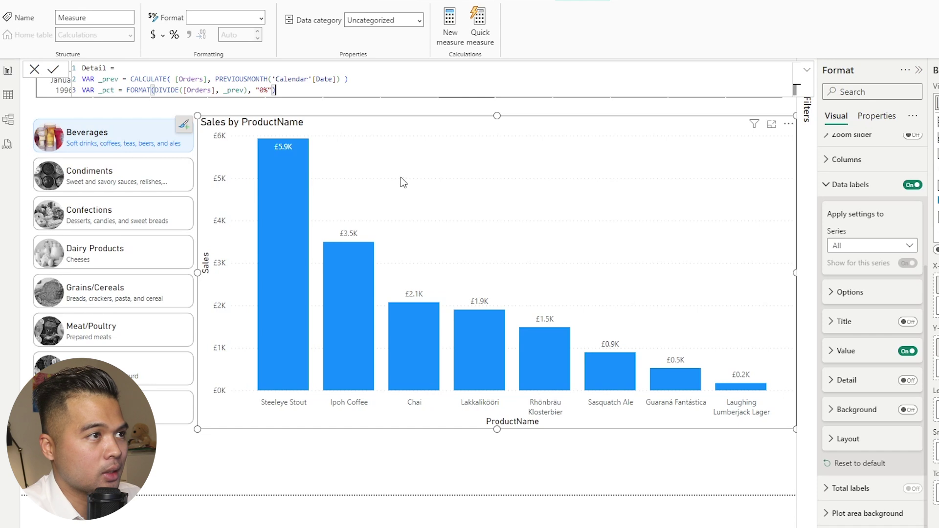
key("shift+Return")
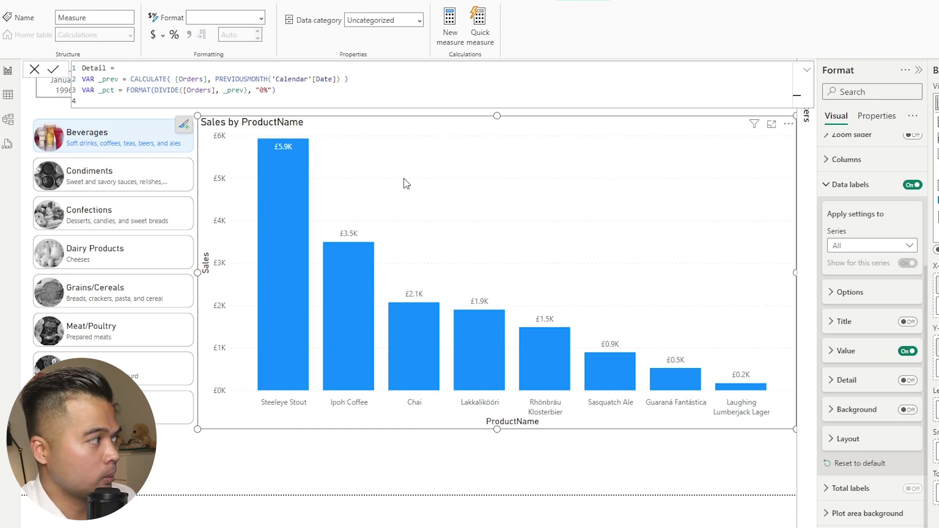
- Write RETURN IF(_prev = BLANK(), "", _pct & " " & IF([Orders] > _prev, ...)) with empty arrow strings
type("RETURN")
key("shift+Return")
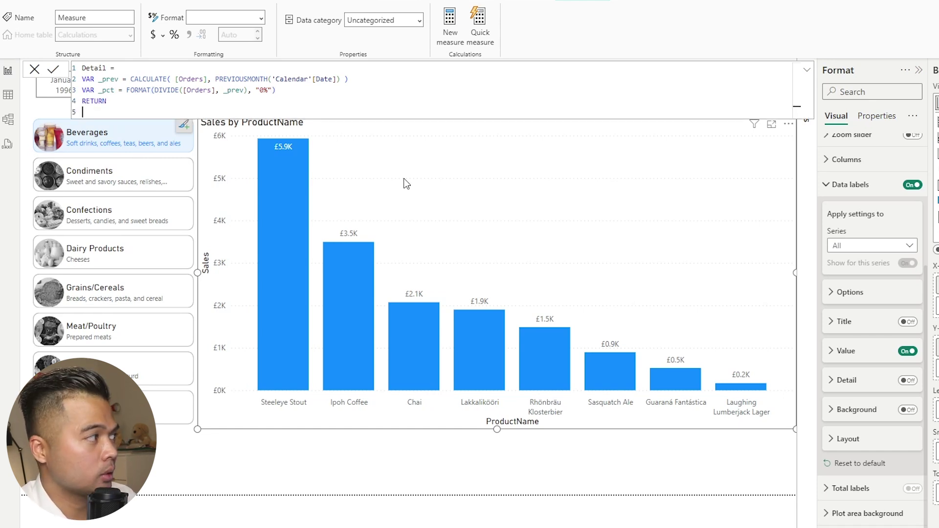
type("IF(")
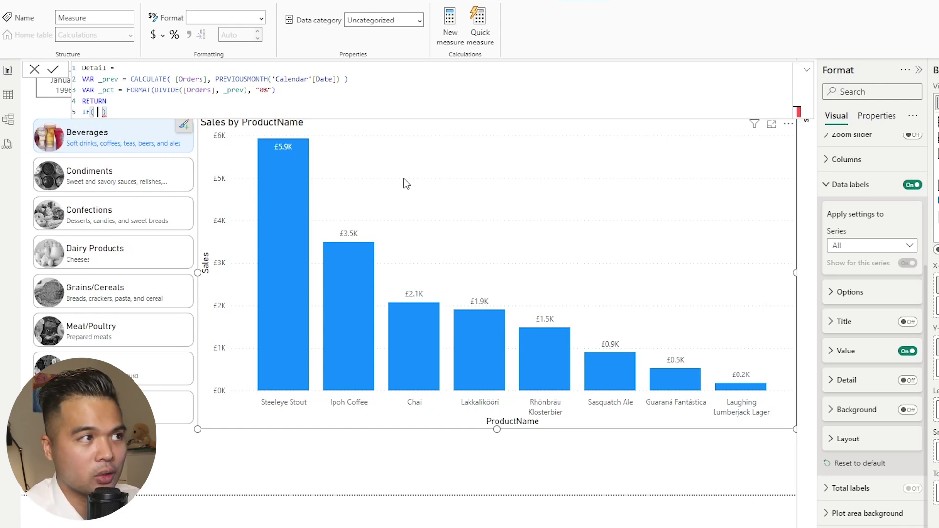
type("_prev")
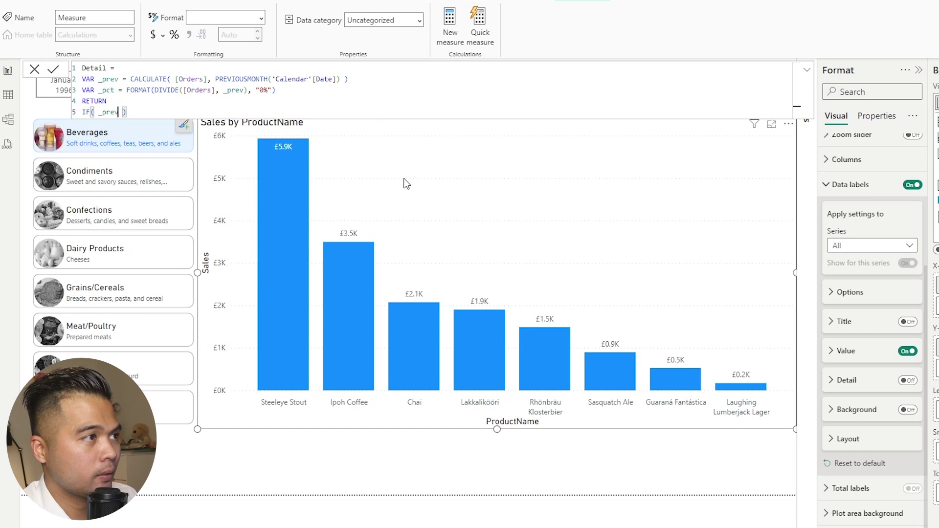
type(" = ")
type("BLANK(), \"")
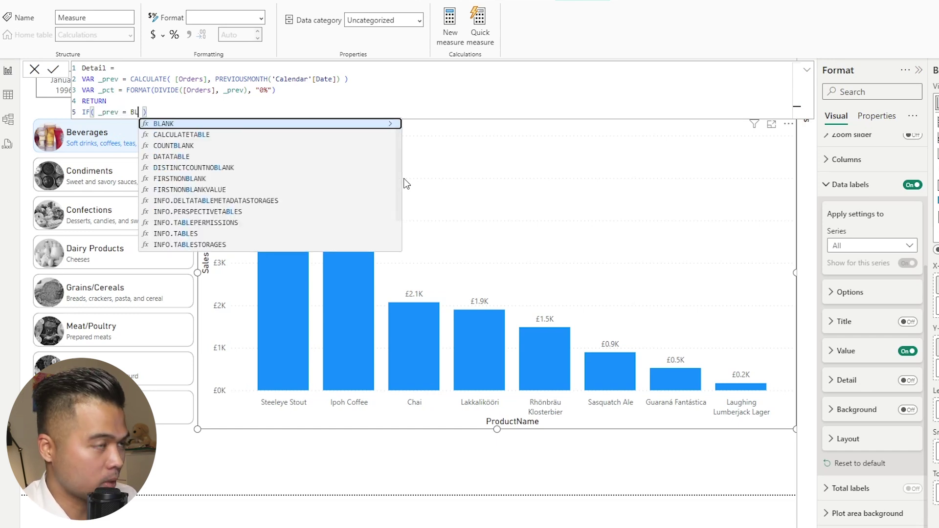
type("\"")
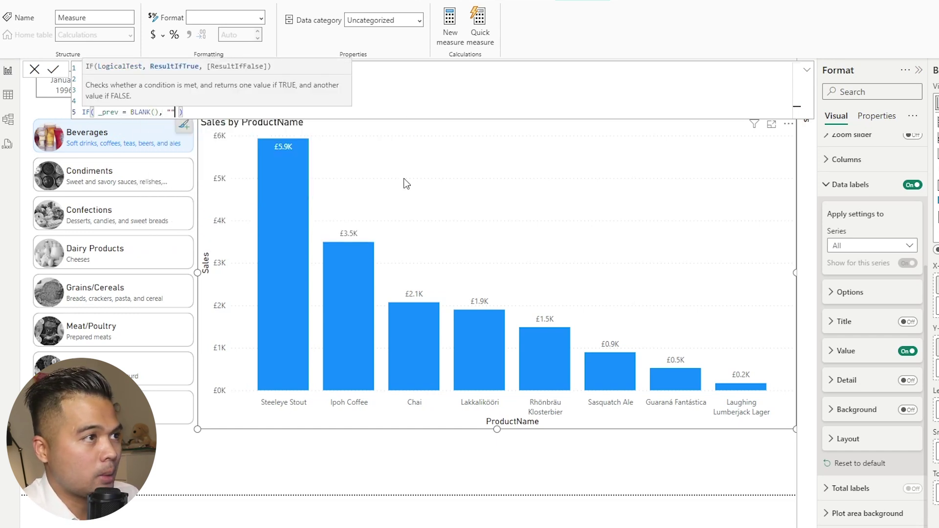
type(",")
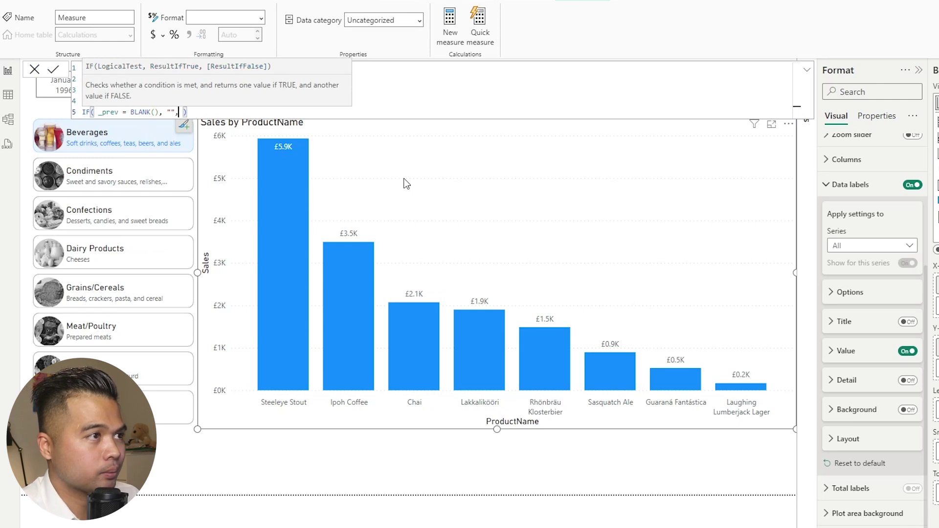
key("shift+Return")
key("shift+Return")
key("Up")
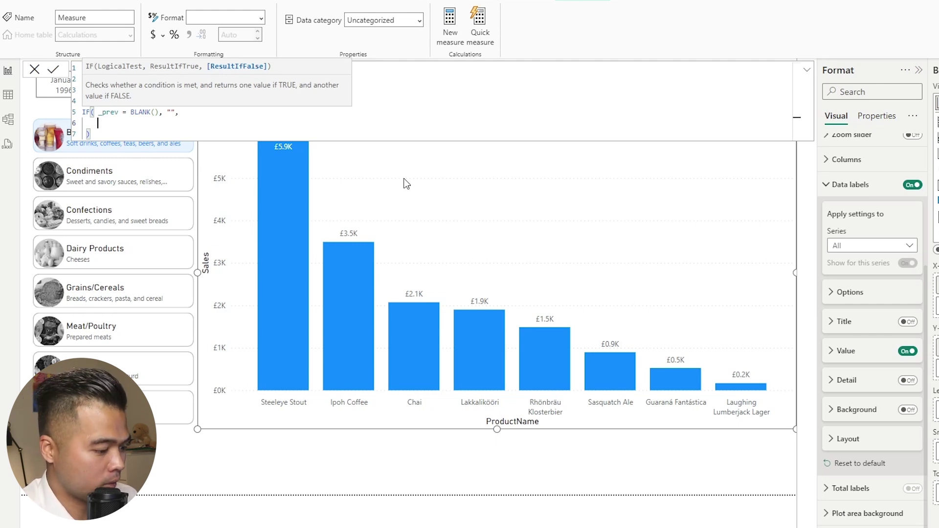
type("_pct")
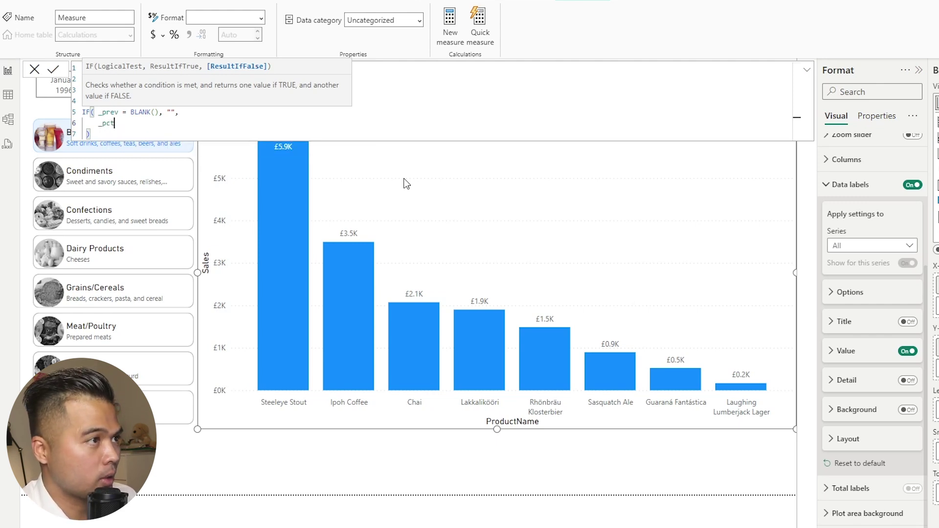
type(" & \" \" ")
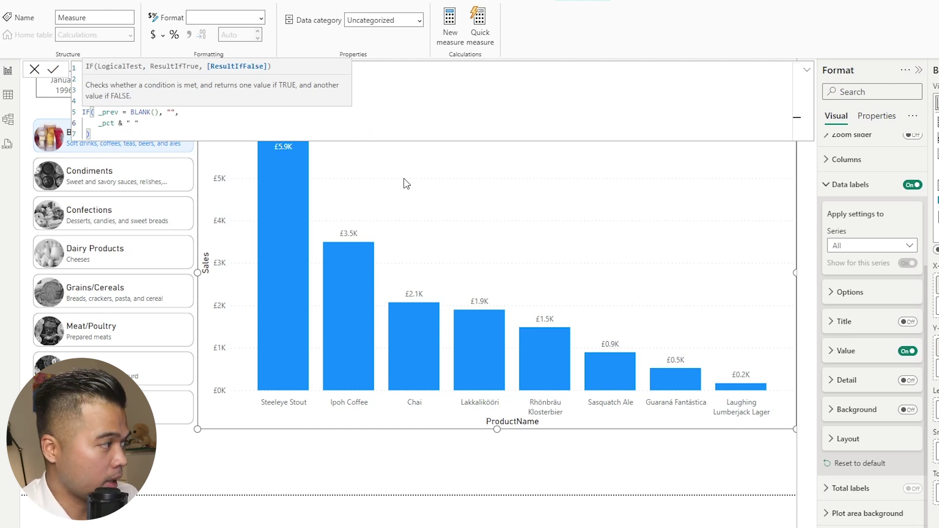
type("&")
key("shift+Return")
type("IF(")
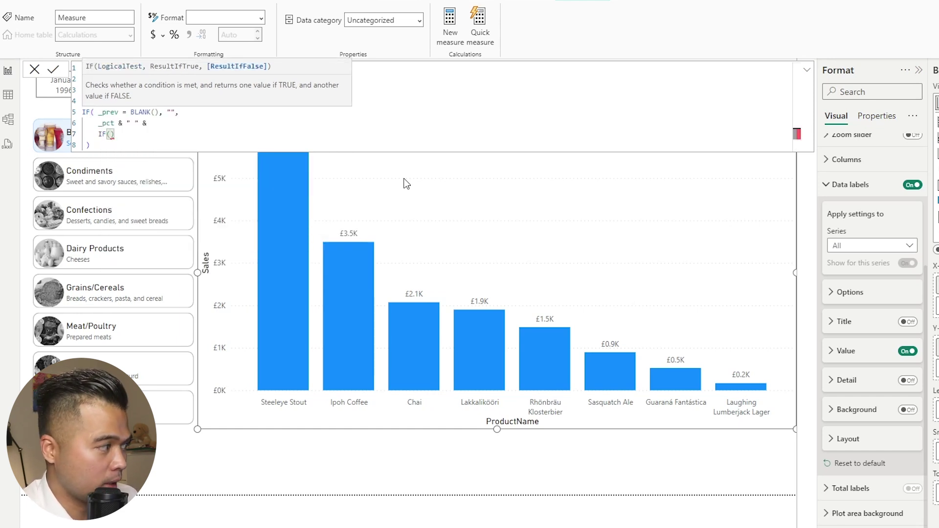
type("[Orders] > ")
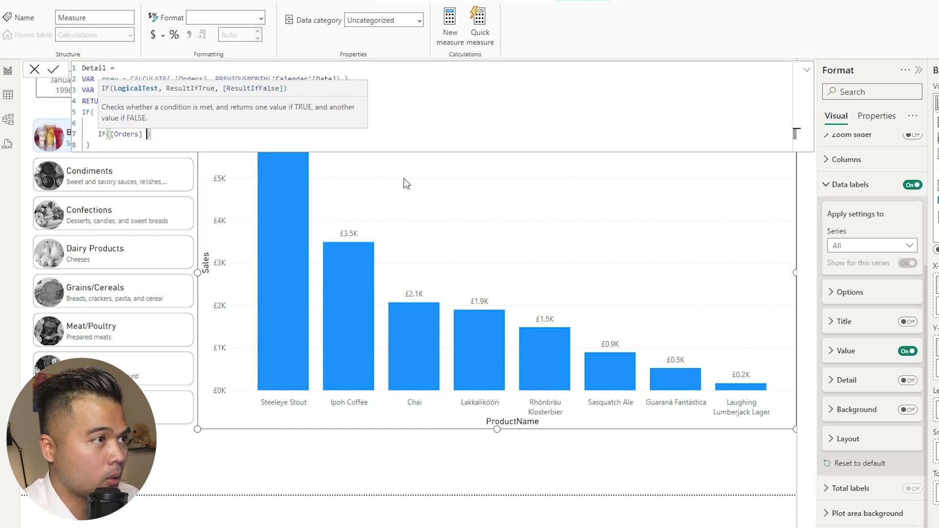
type("_prev, ")
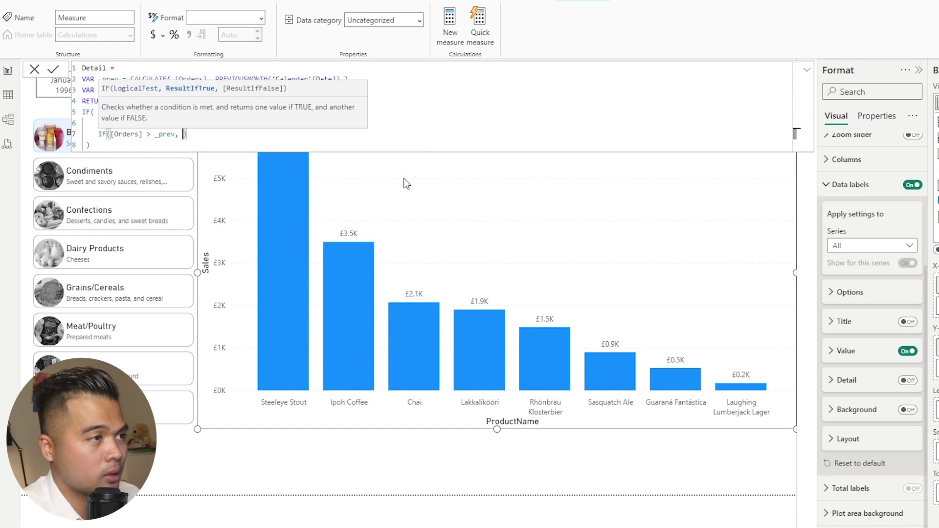
type("\"\", \"")
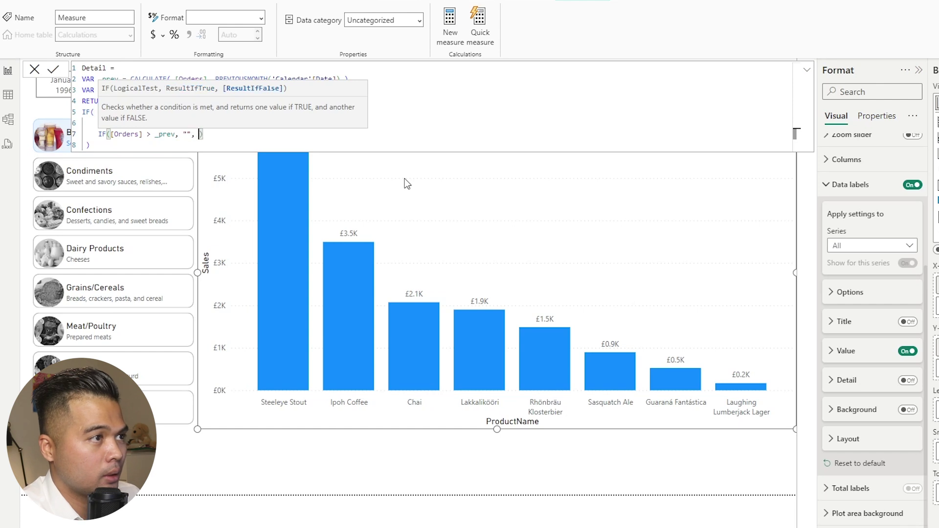
- Insert ▲ and ▼ symbols into the arrow strings and commit the Detail measure
key("Left")
key("Left")
key("Left")
key("Left")
key("super+period")
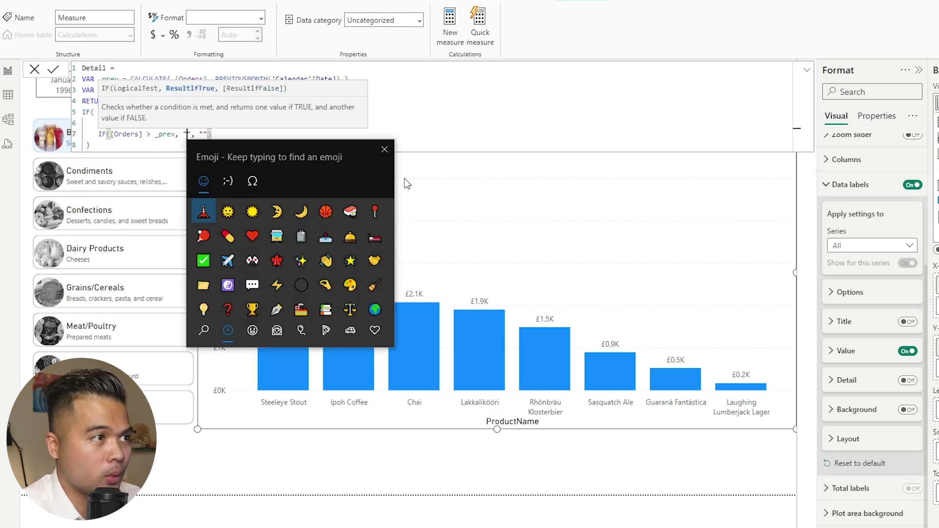
left_click(252, 181)
left_click(228, 212)
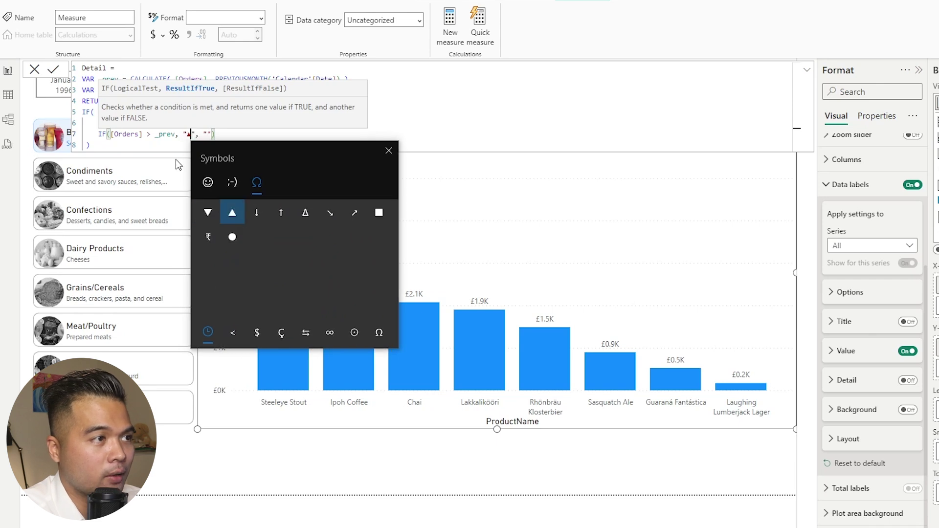
left_click(207, 134)
key("super+period")
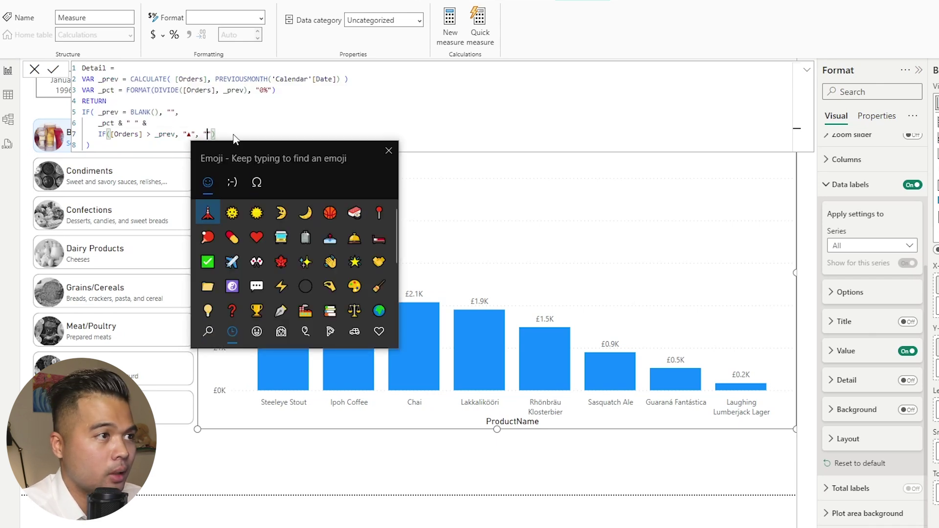
left_click(257, 180)
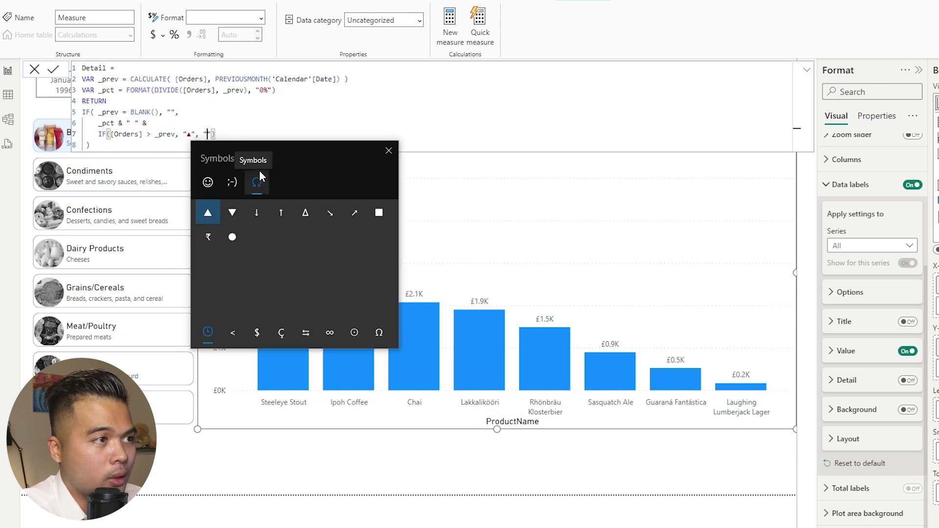
left_click(232, 212)
key("Escape")
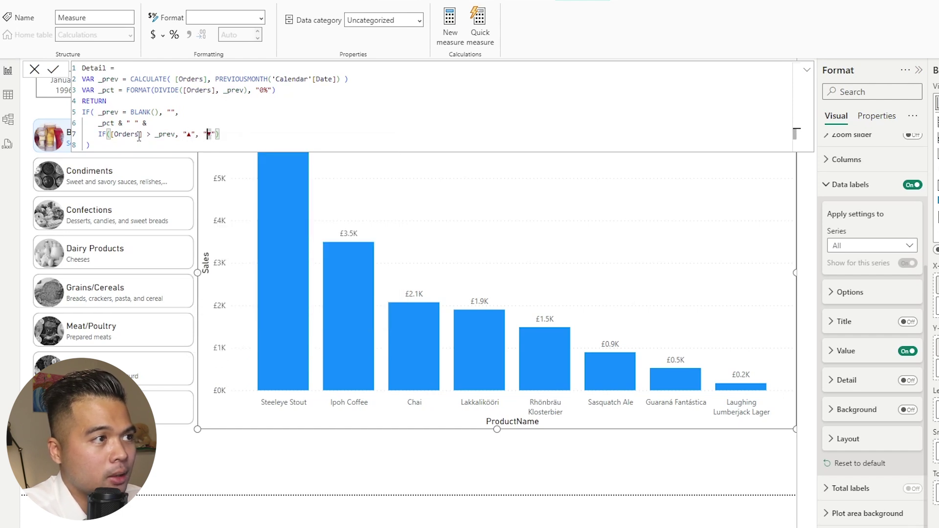
left_click(133, 144)
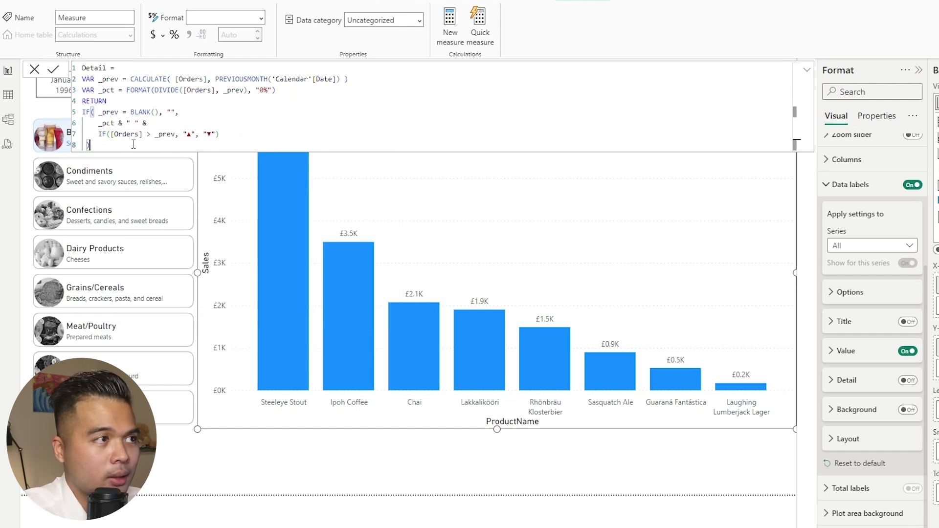
key("Return")
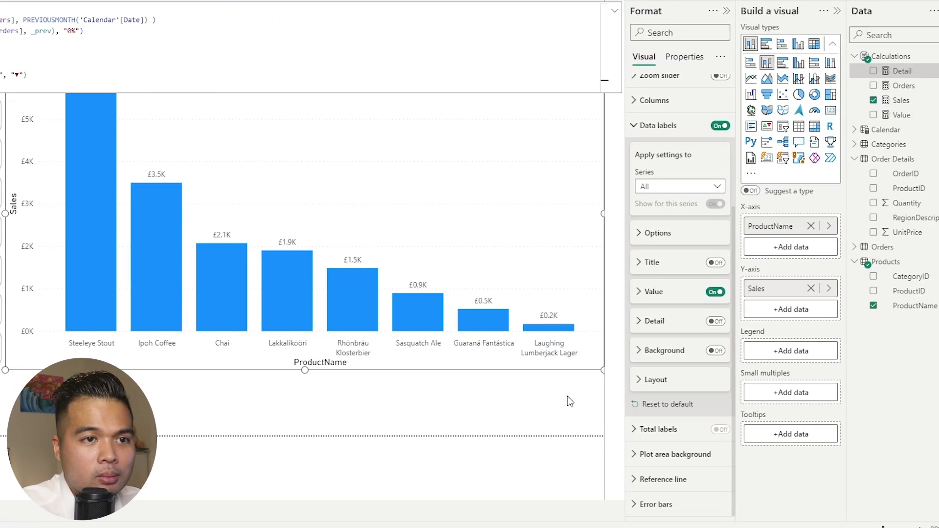
- Reselect the chart and switch on data label Title and Detail, expanding the Title settings
left_click(709, 396)
left_click(575, 363)
scroll(705, 318, "down", 3)
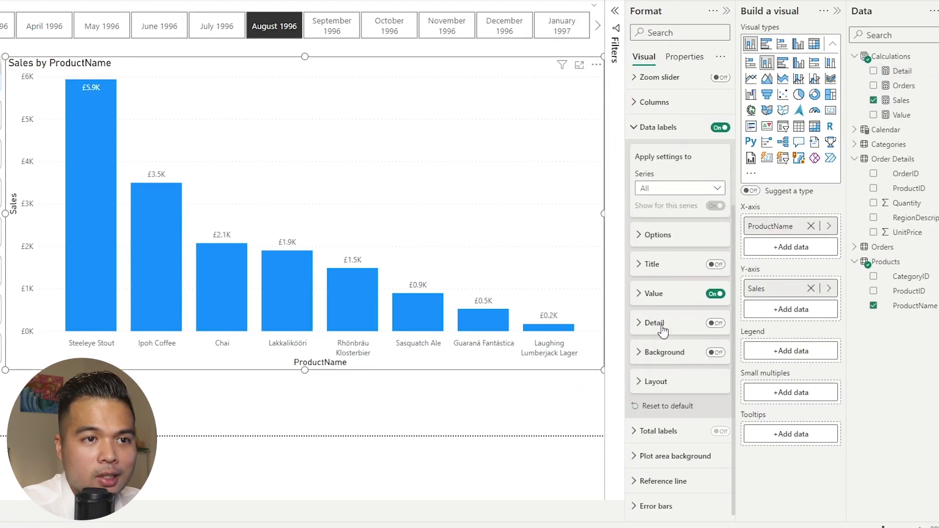
left_click(716, 263)
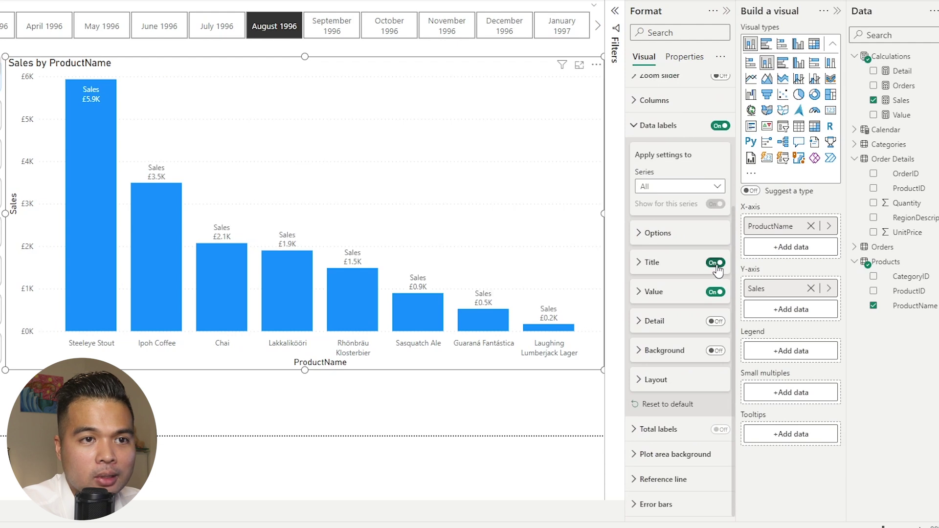
left_click(716, 322)
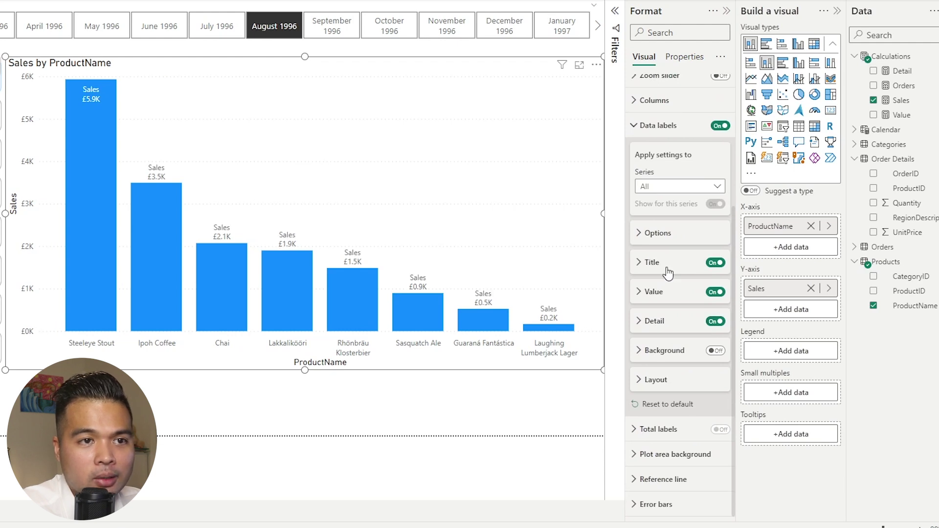
left_click(653, 263)
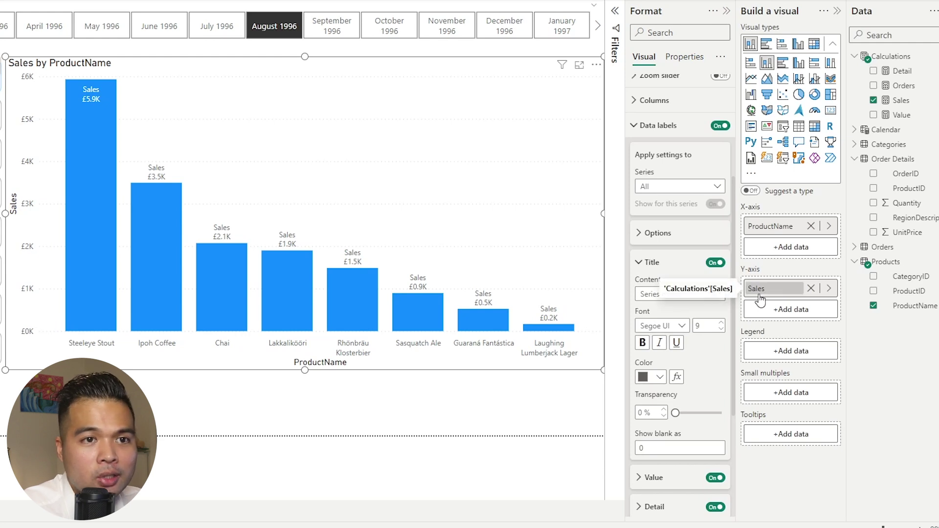
- Set the data label title content to Custom using the Sales field from Calculations
left_click(659, 297)
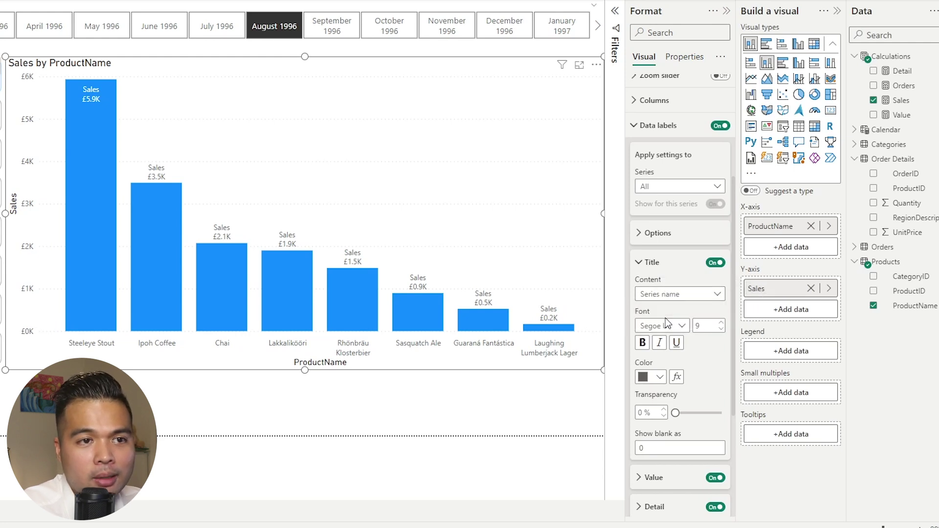
left_click(666, 318)
scroll(678, 314, "down", 2)
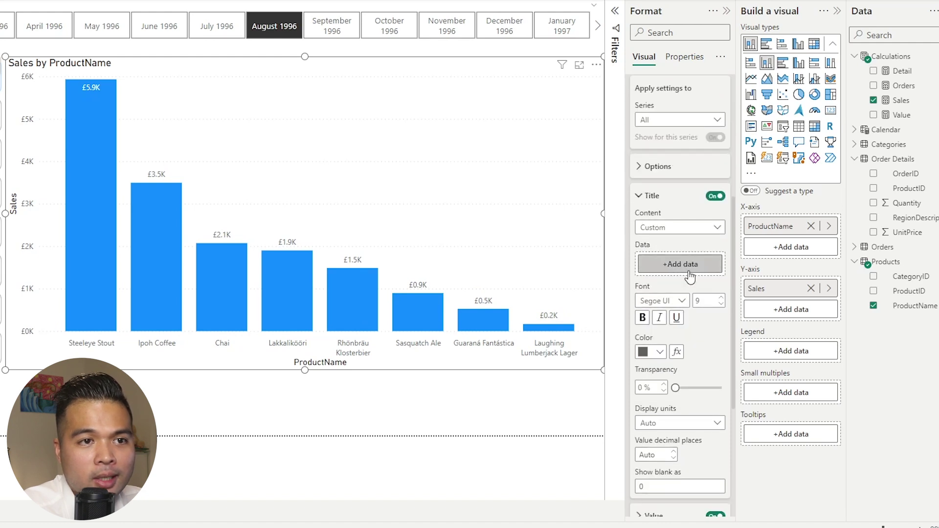
left_click(681, 265)
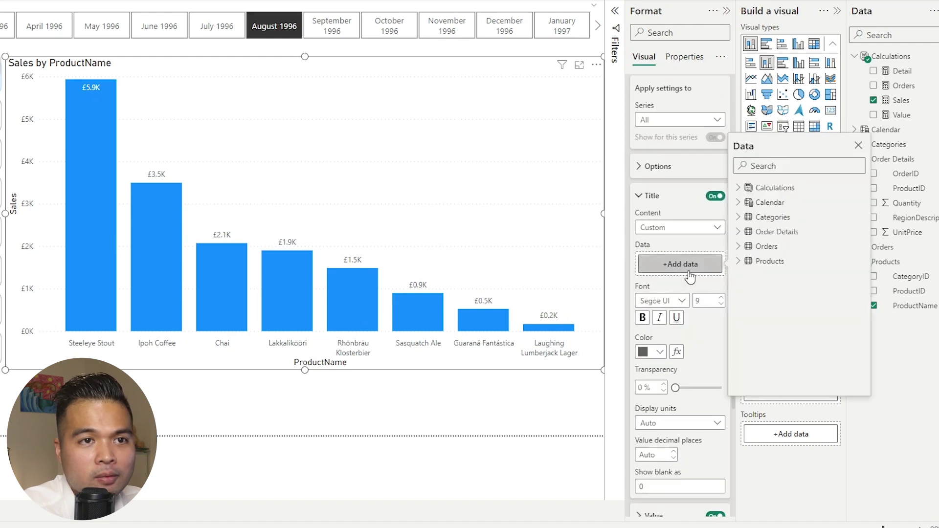
left_click(738, 188)
left_click(757, 232)
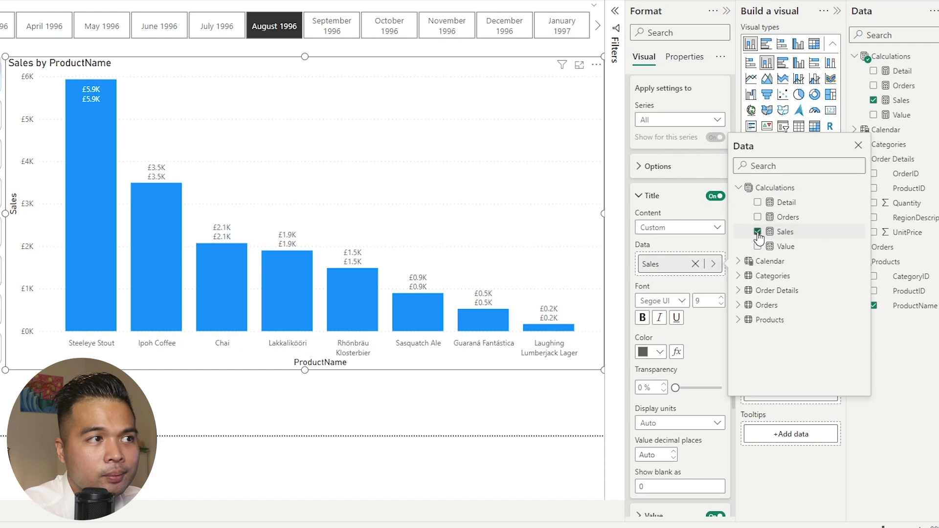
left_click(671, 195)
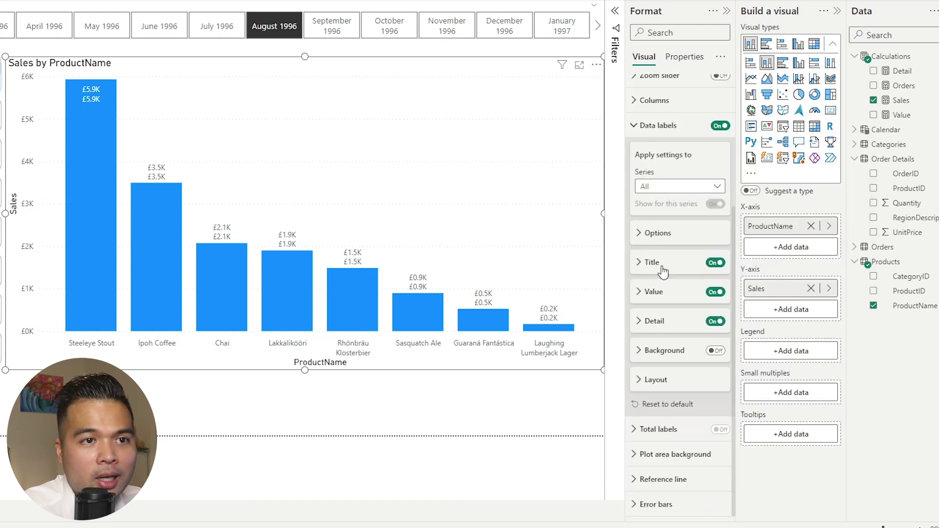
- Change the data label Value field to the Value measure, e.g. 412 Orders
left_click(661, 292)
scroll(705, 294, "down", 2)
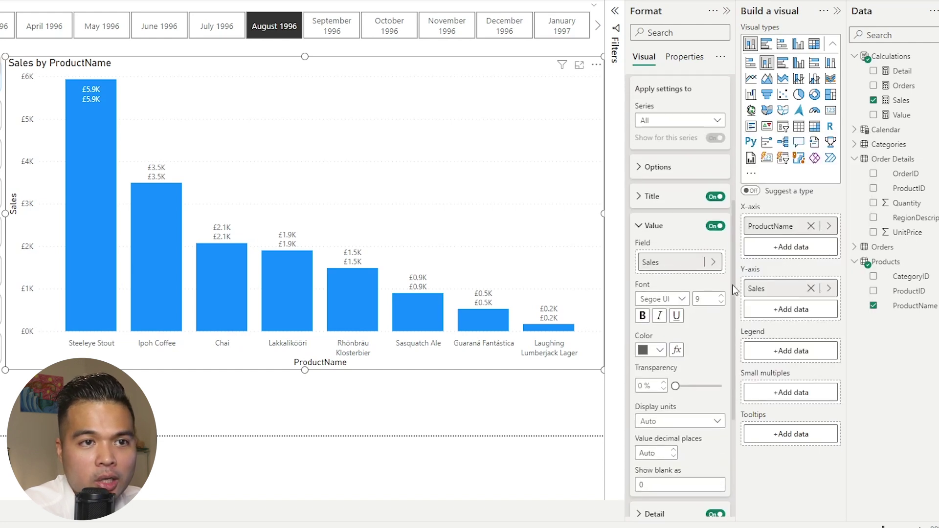
left_click(714, 263)
left_click(769, 259)
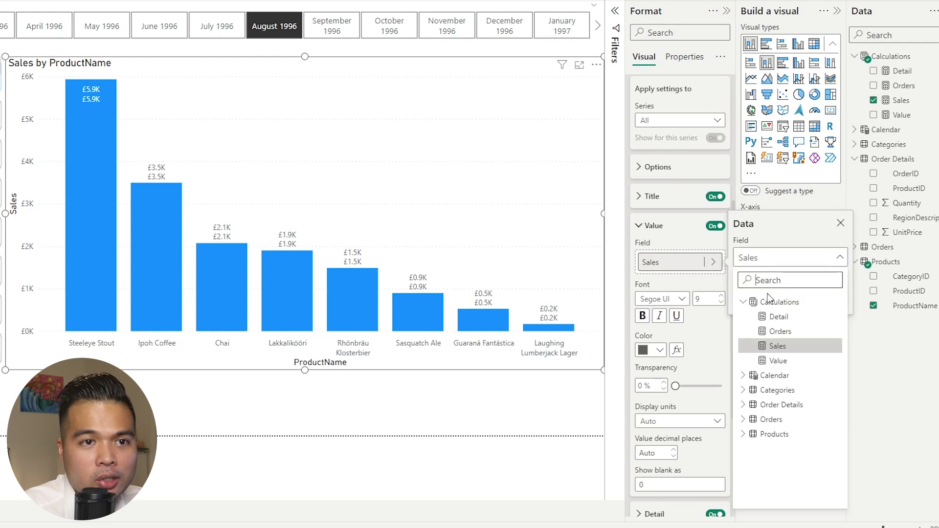
left_click(777, 361)
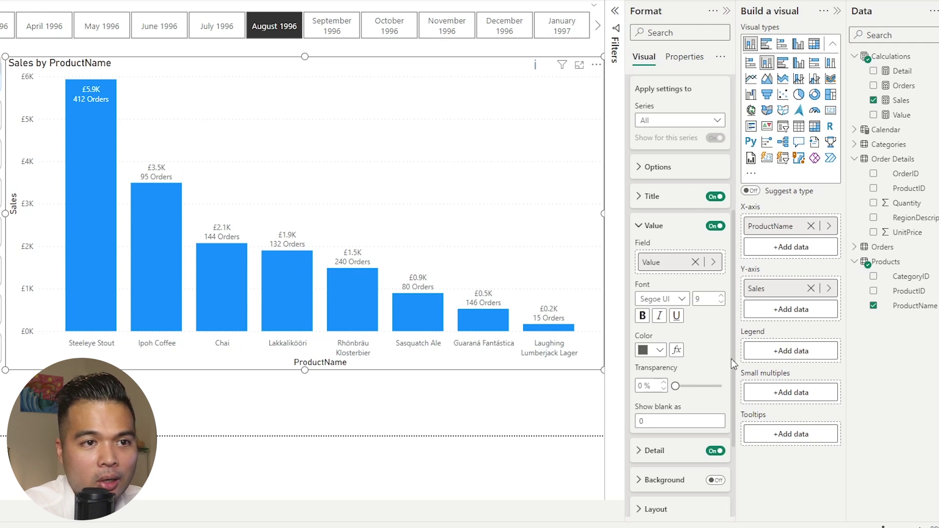
- Add the Detail measure as the label detail, showing changes like 687% ▲ and 49% ▼
left_click(659, 226)
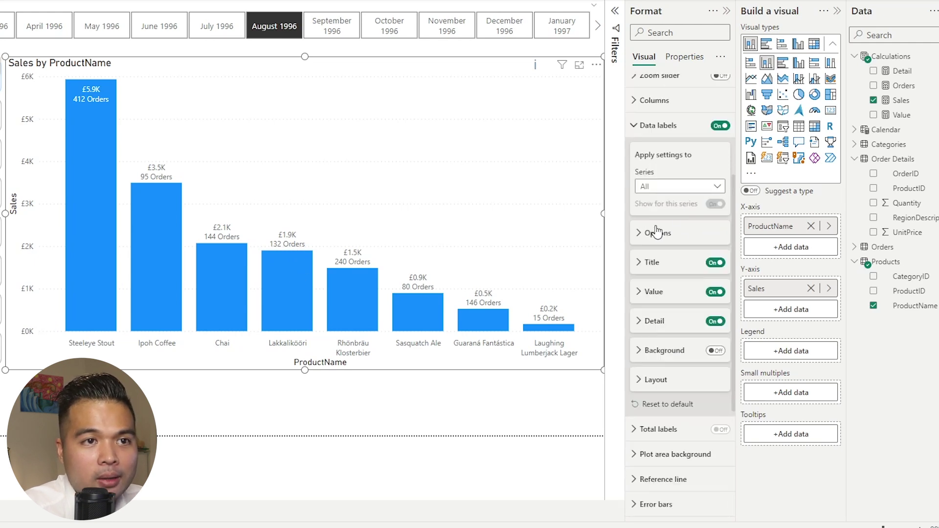
left_click(656, 318)
left_click(680, 225)
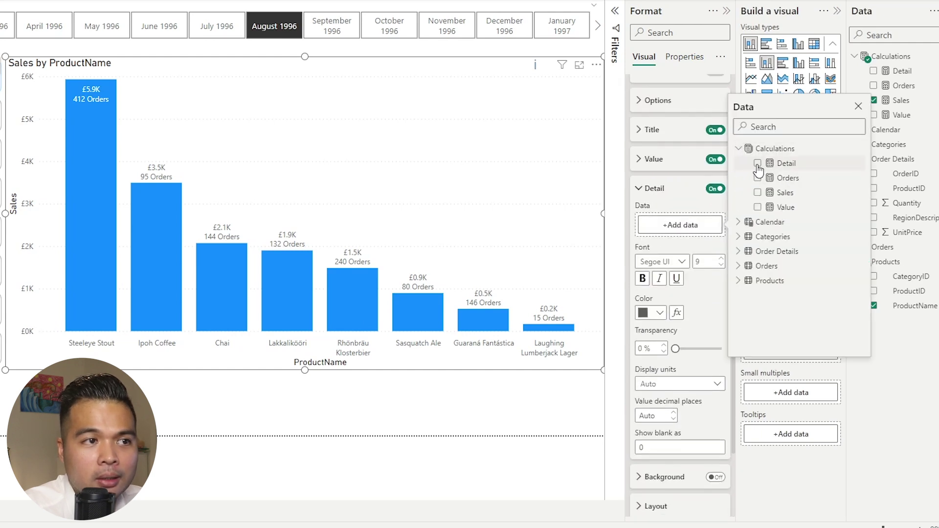
left_click(758, 164)
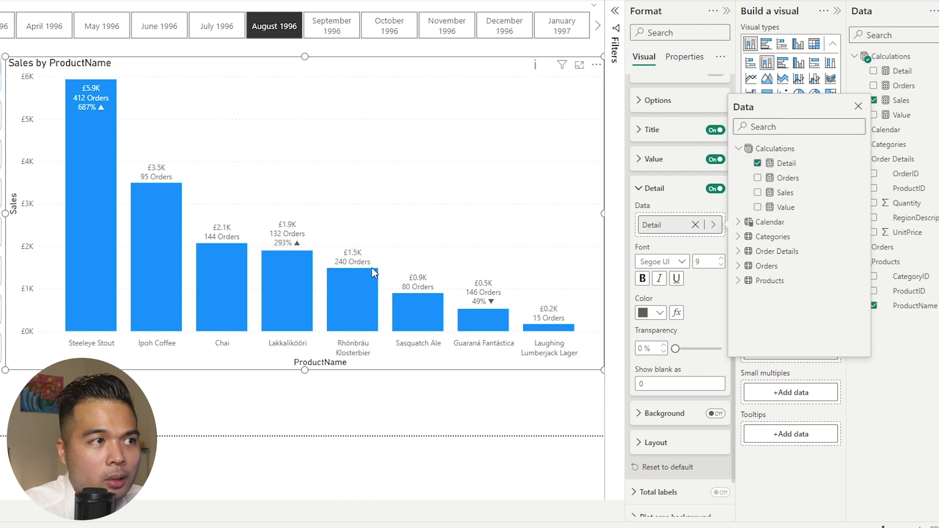
left_click(339, 399)
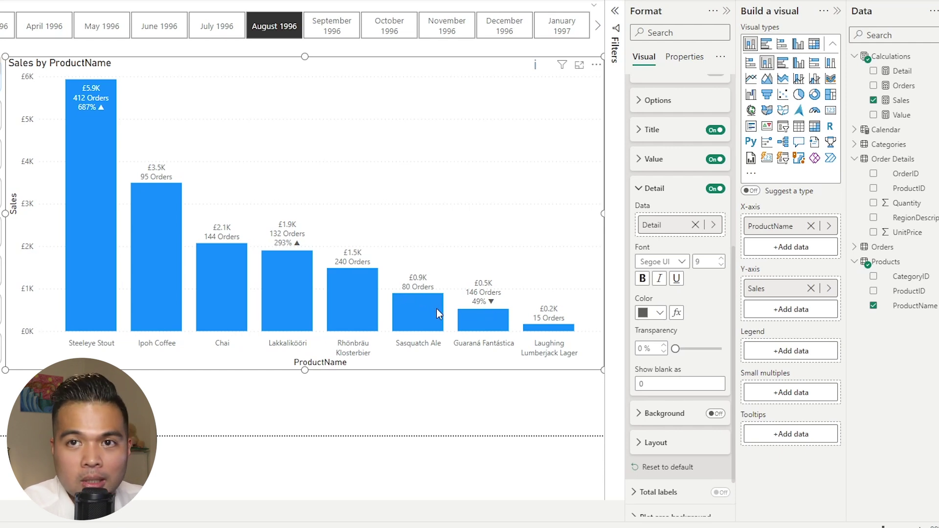
mouse_move(436, 309)
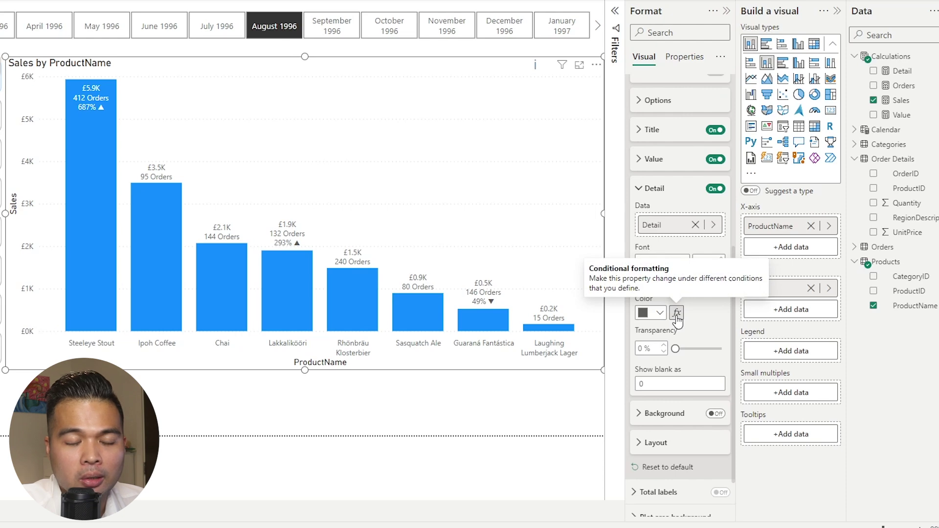
- Open conditional formatting for the detail label colour and base Rules on the Detail measure
left_click(677, 314)
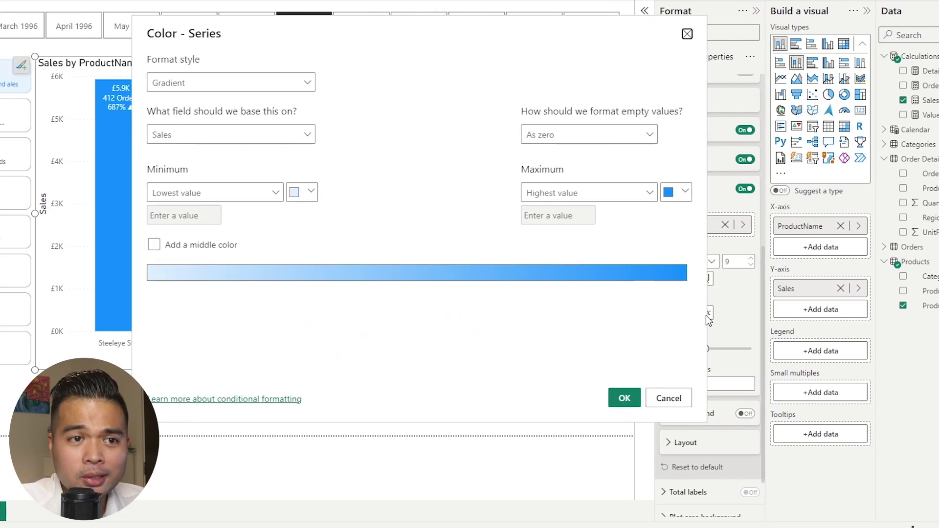
left_click(222, 135)
left_click(176, 178)
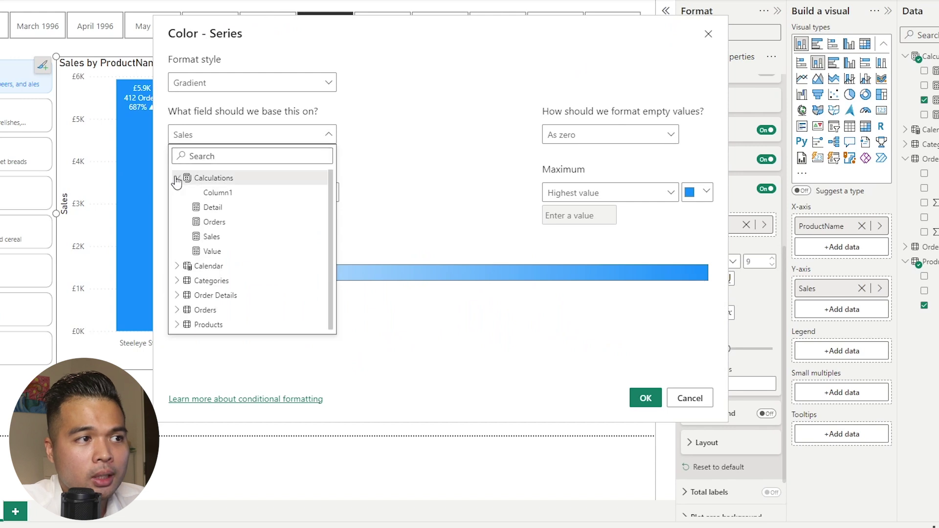
left_click(212, 210)
left_click(245, 87)
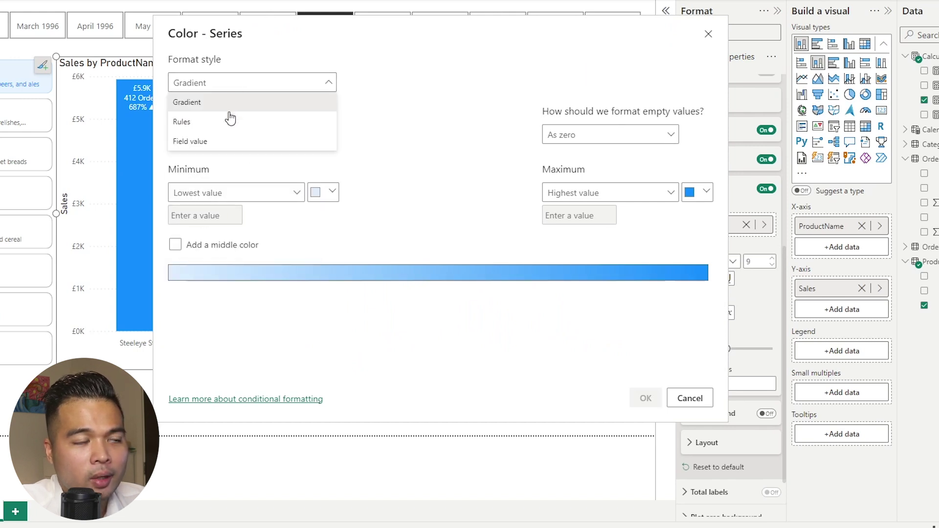
left_click(220, 142)
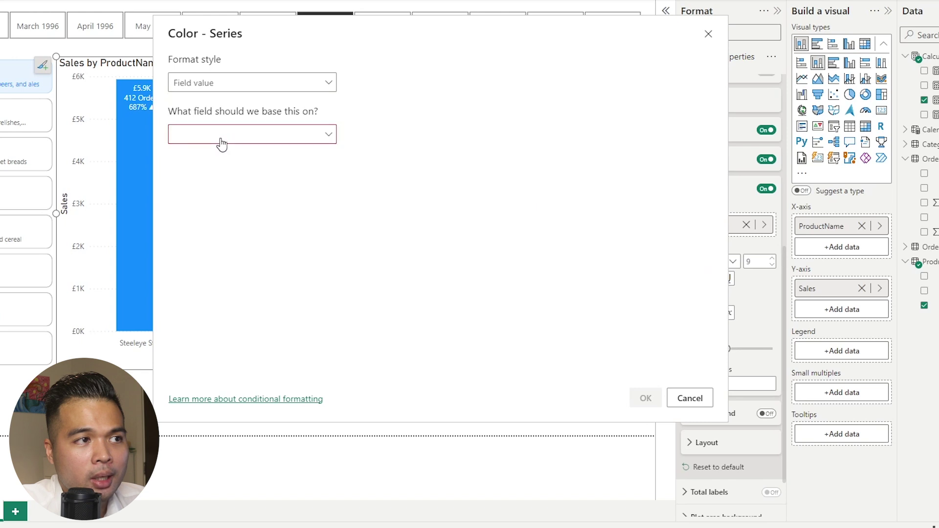
left_click(226, 88)
left_click(217, 121)
left_click(220, 134)
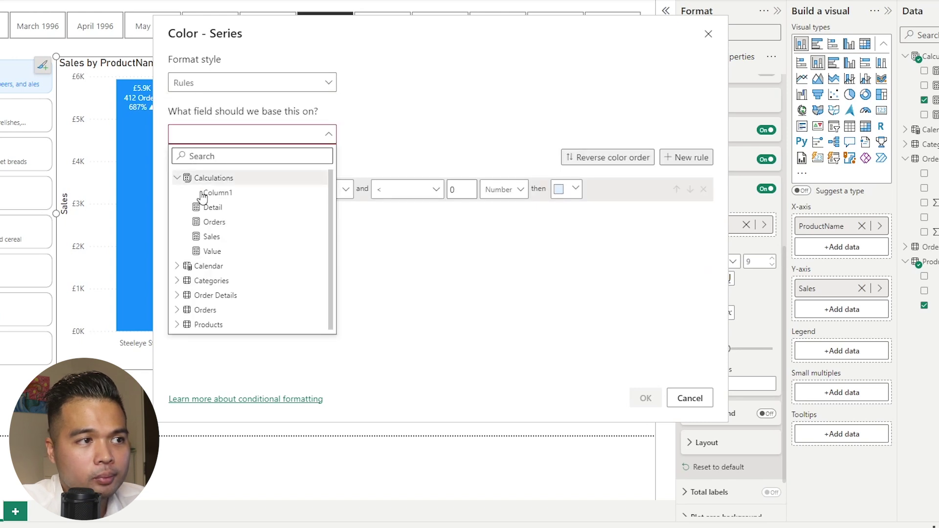
left_click(223, 207)
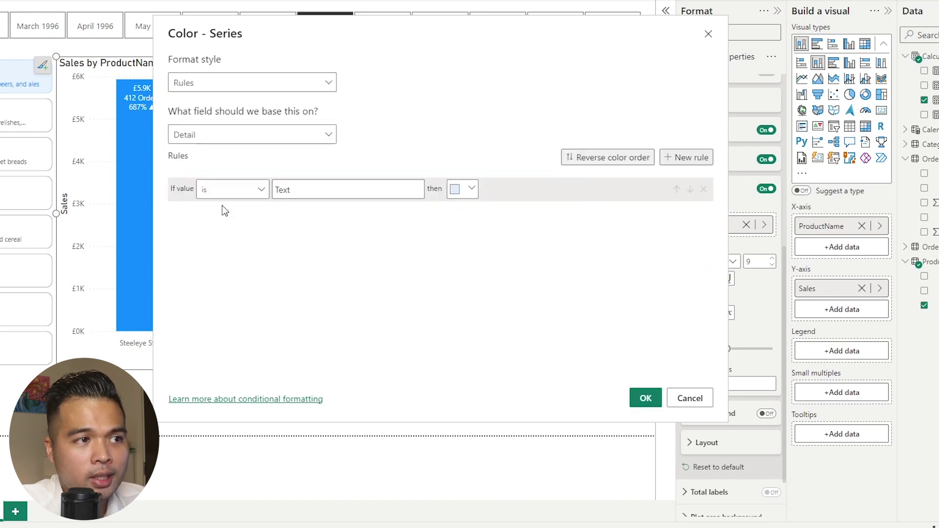
- Add a second colour rule and set both rules' conditions to 'contains'
left_click(690, 158)
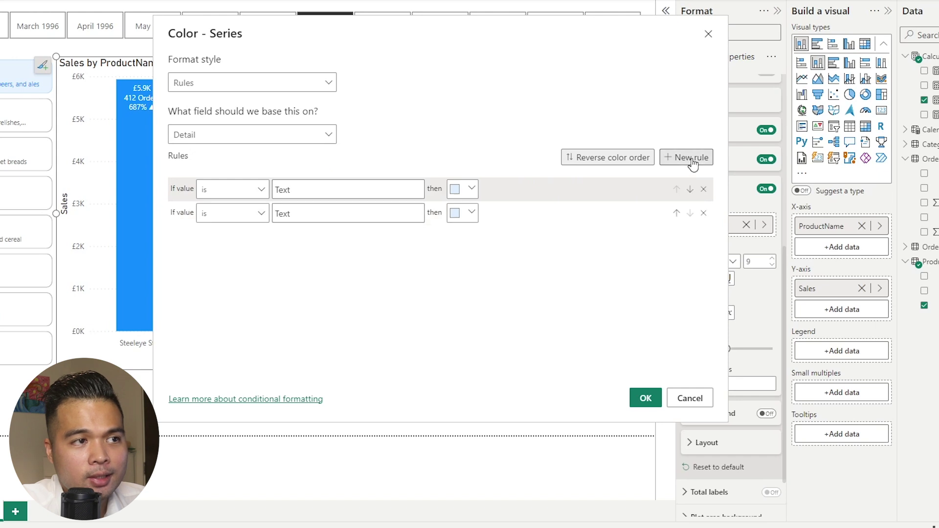
left_click(262, 191)
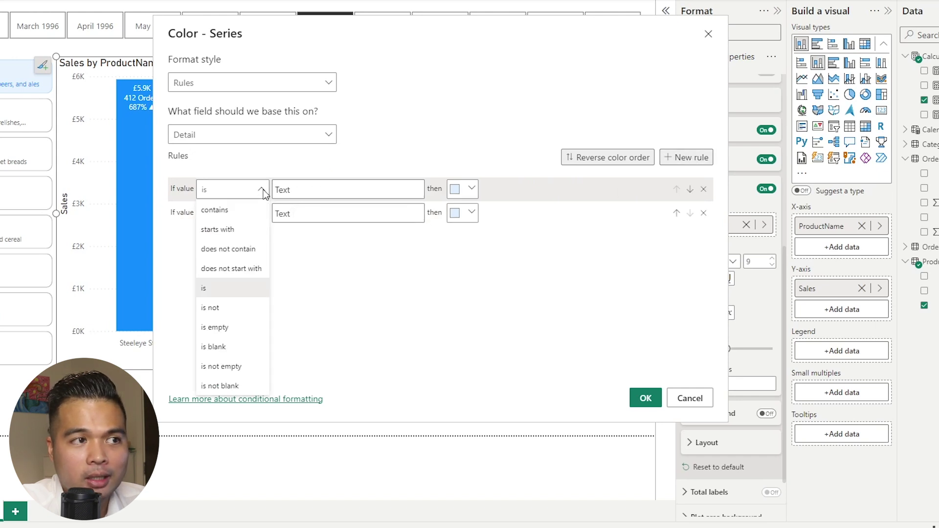
left_click(252, 212)
left_click(252, 215)
left_click(238, 234)
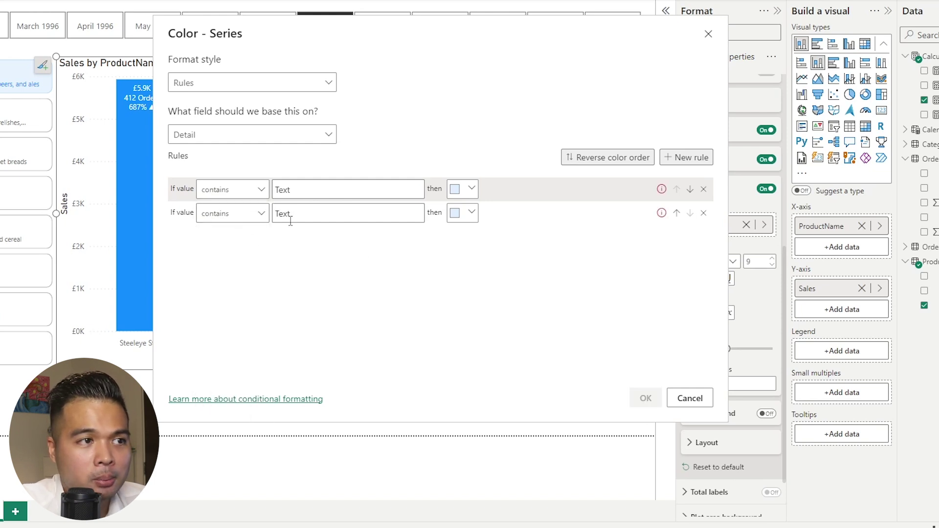
- Give the first rule a strong custom green and the second rule red
left_click(466, 194)
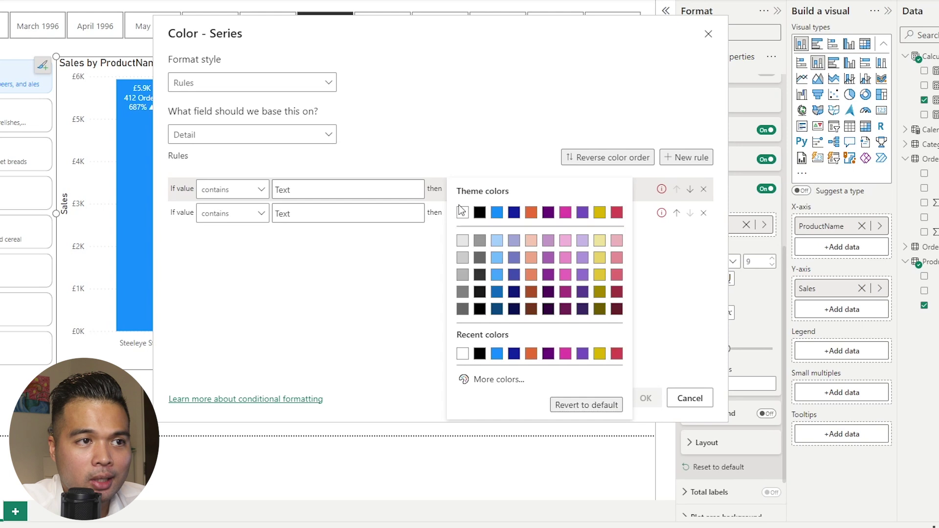
left_click(489, 378)
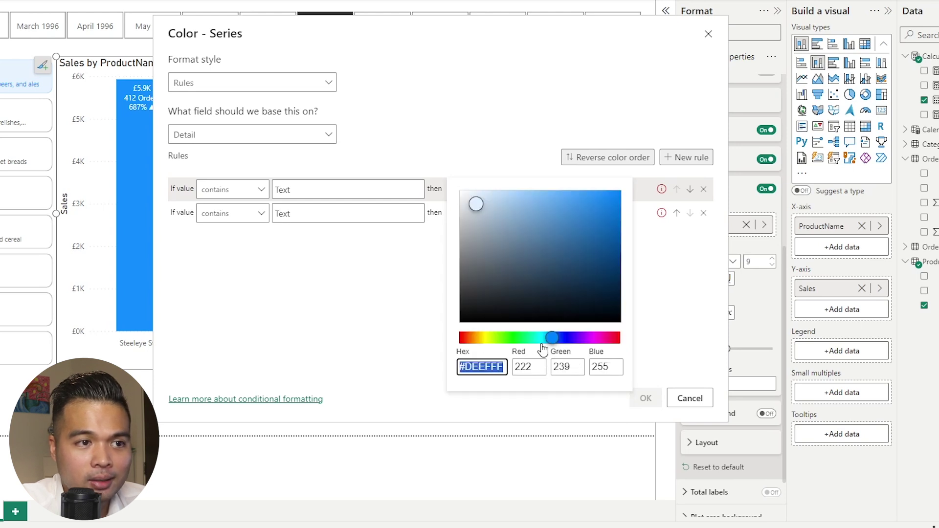
left_click_drag(521, 338, 516, 342)
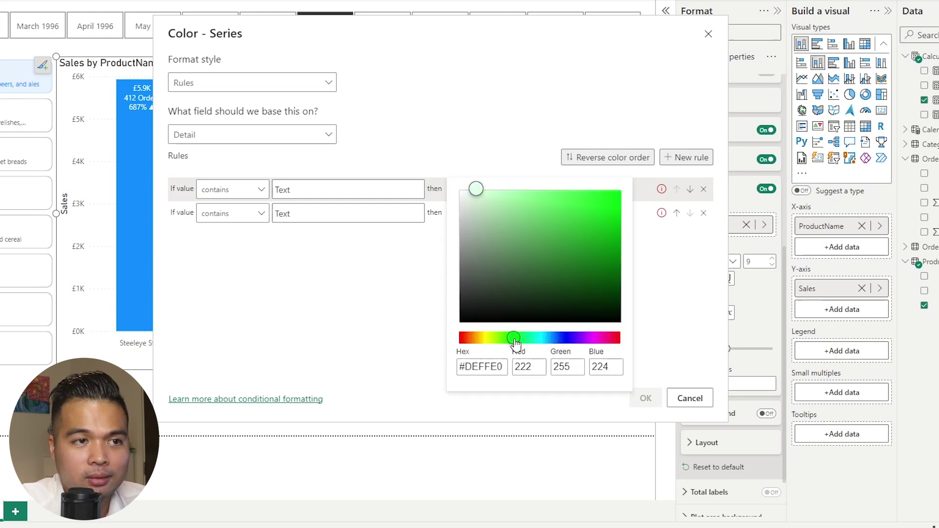
left_click_drag(616, 242, 632, 230)
left_click(654, 269)
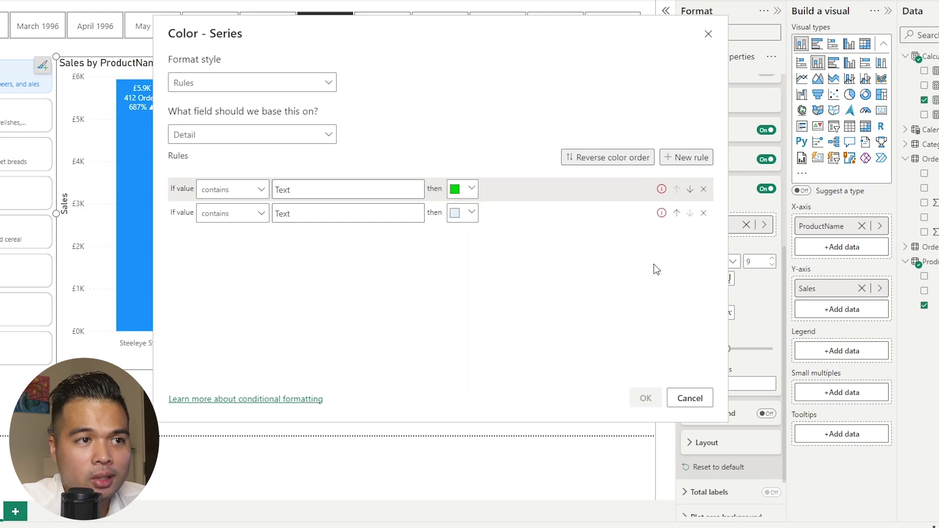
left_click(469, 216)
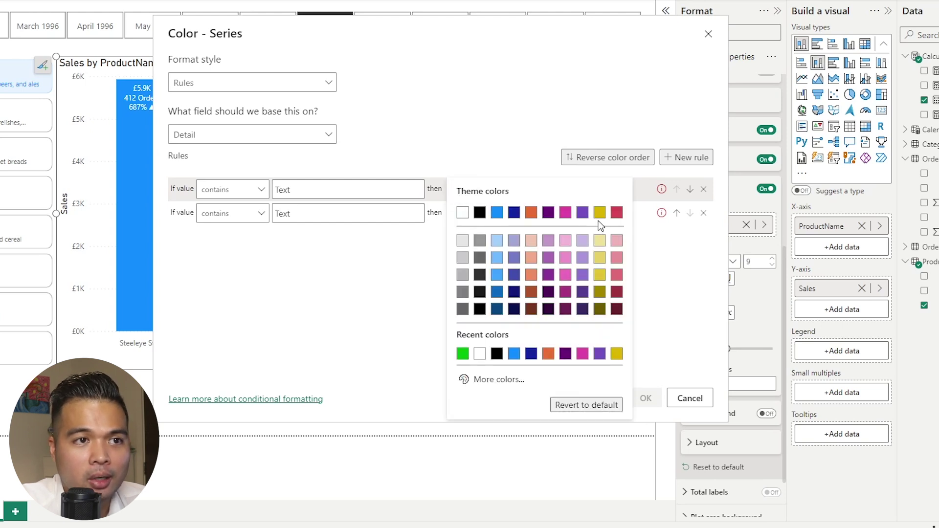
left_click(617, 214)
- Enter ▲ as the first rule's match text and ▼ as the second's, then apply the rules
left_click(373, 193)
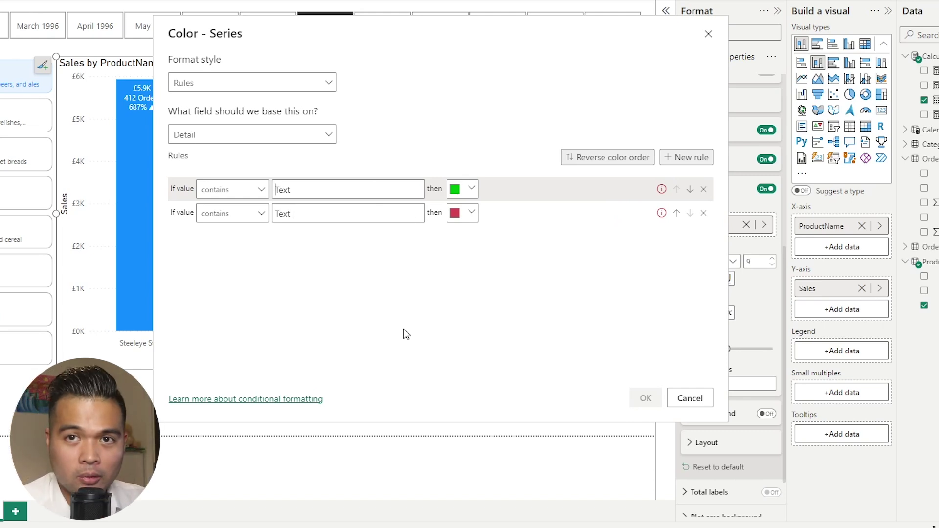
key("super+period")
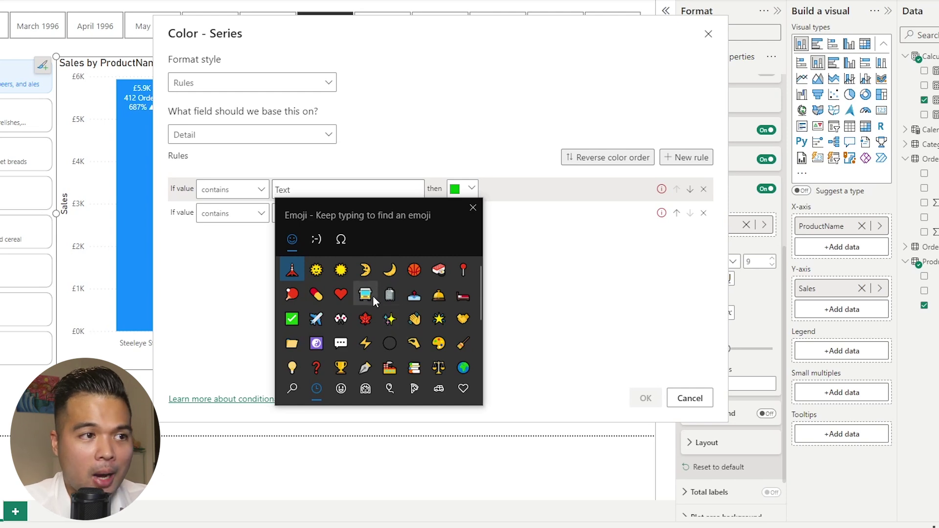
left_click(338, 240)
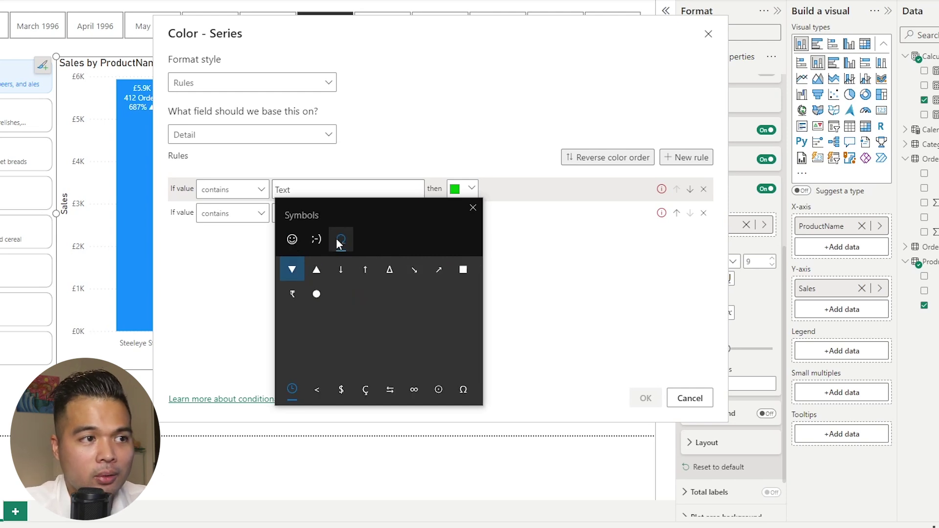
left_click(315, 271)
left_click(347, 196)
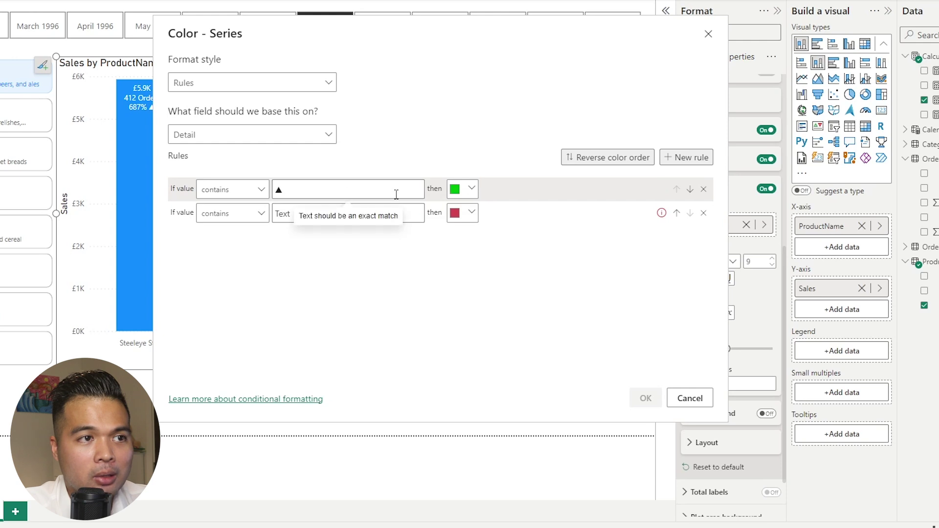
left_click(378, 214)
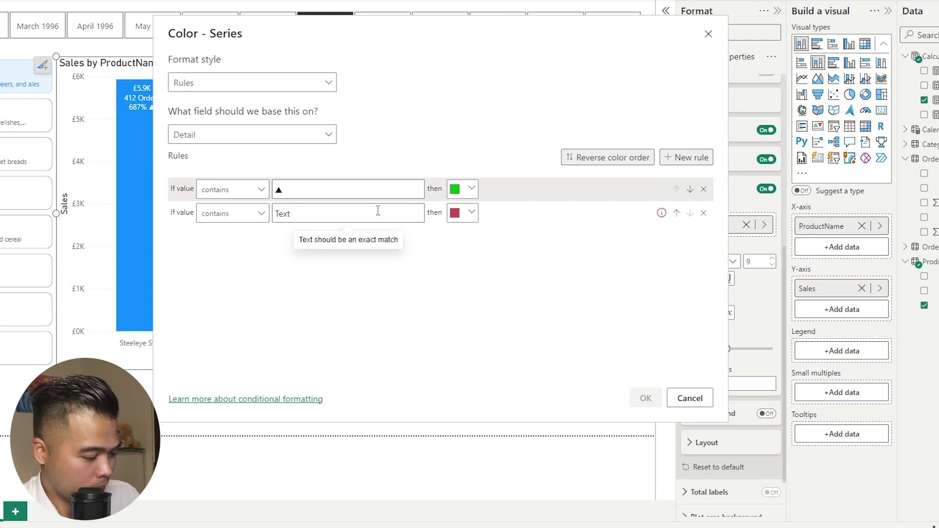
key("super+period")
left_click(341, 263)
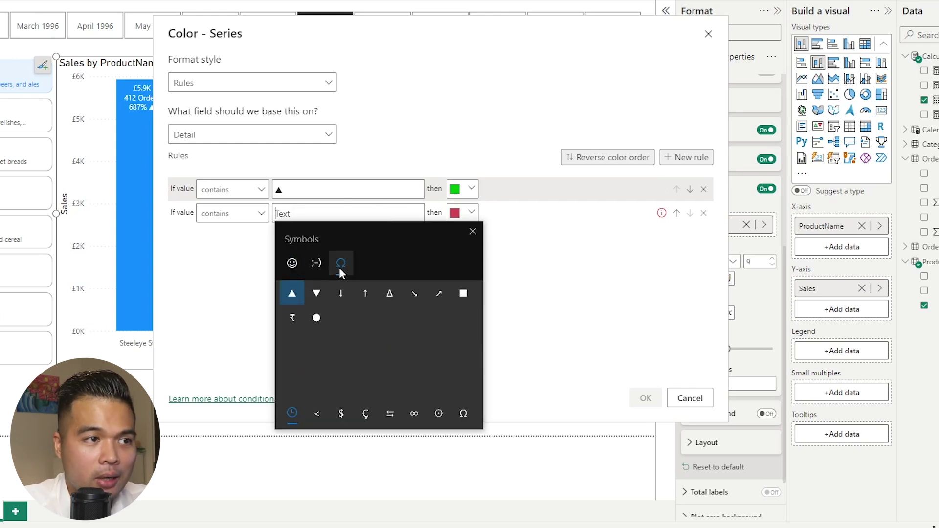
left_click(316, 294)
key("Escape")
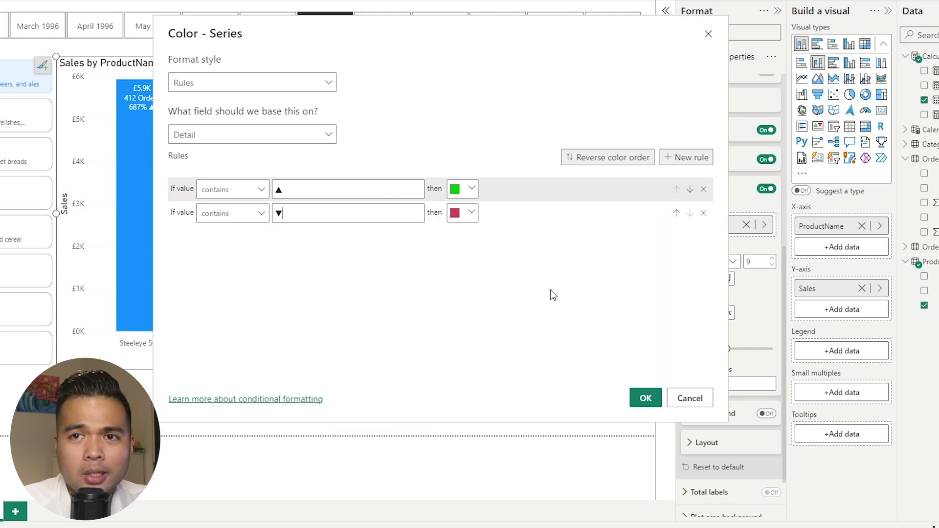
left_click(647, 403)
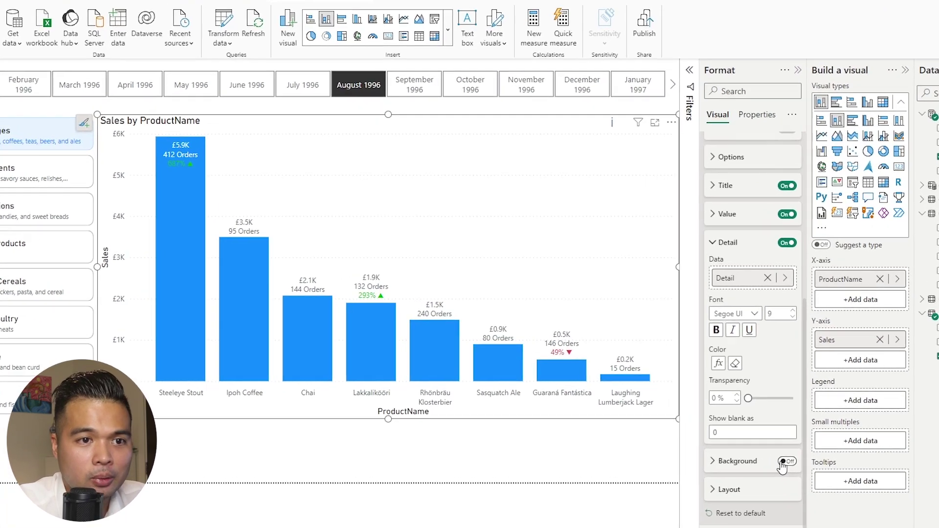
- Turn on a white background behind the data labels at 31% transparency
left_click(727, 410)
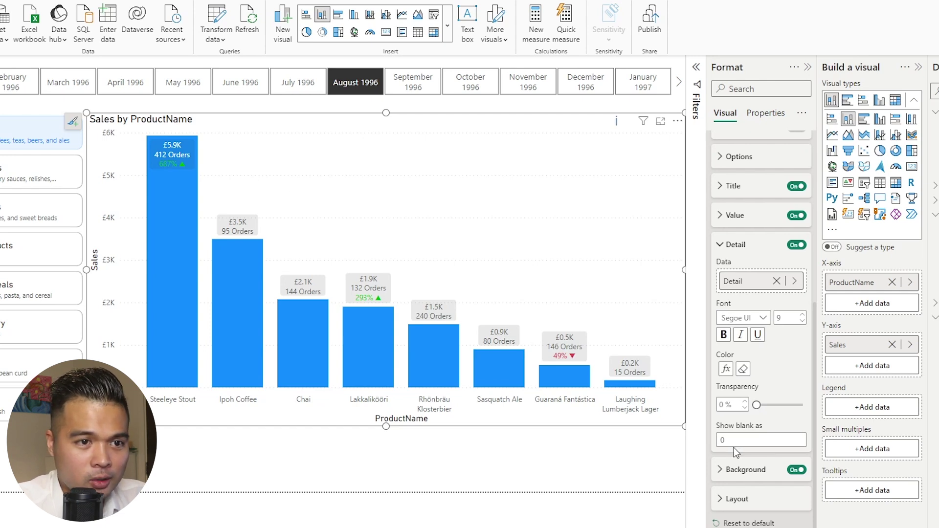
left_click(744, 469)
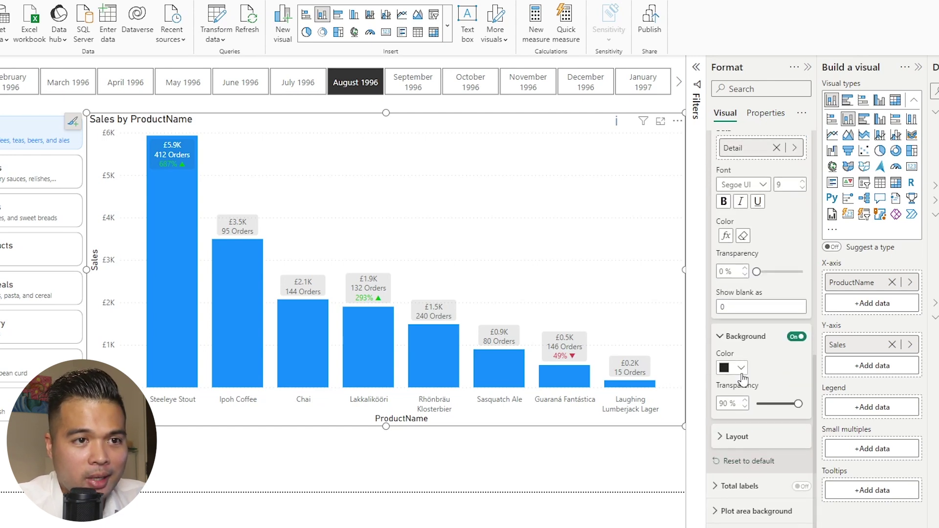
left_click(742, 373)
left_click(731, 176)
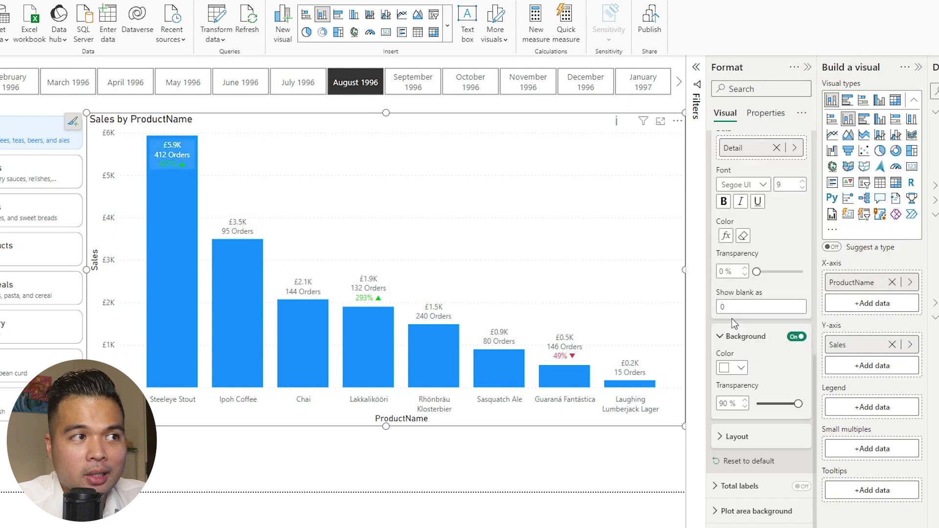
left_click_drag(799, 403, 770, 405)
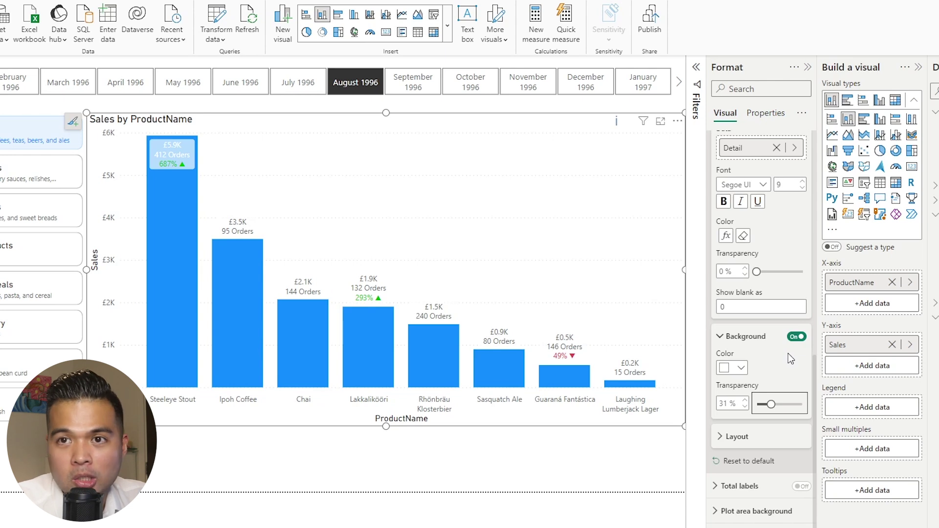
left_click(740, 439)
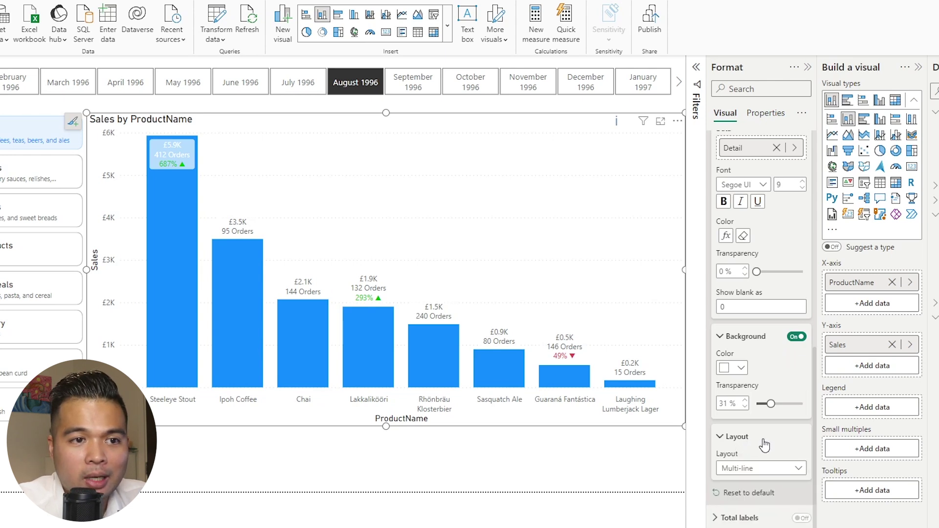
scroll(765, 445, "down", 1)
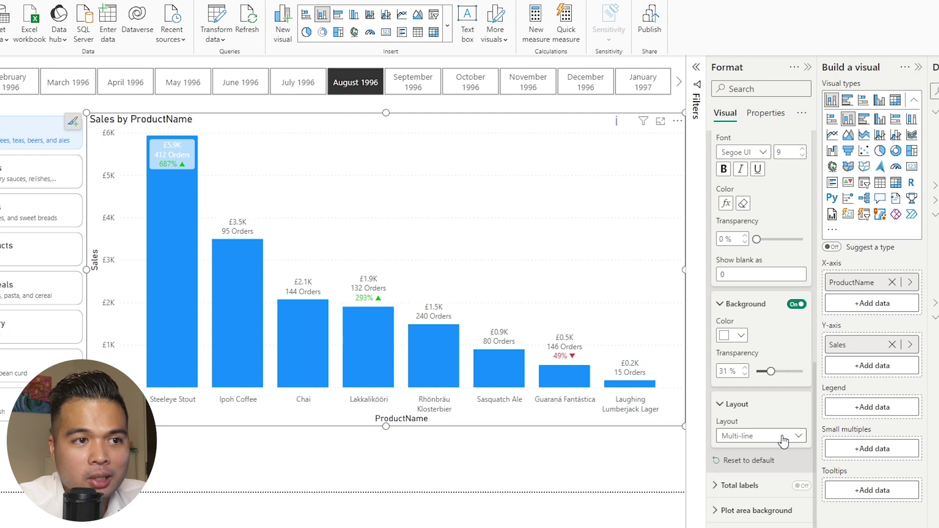
left_click(740, 440)
left_click(748, 465)
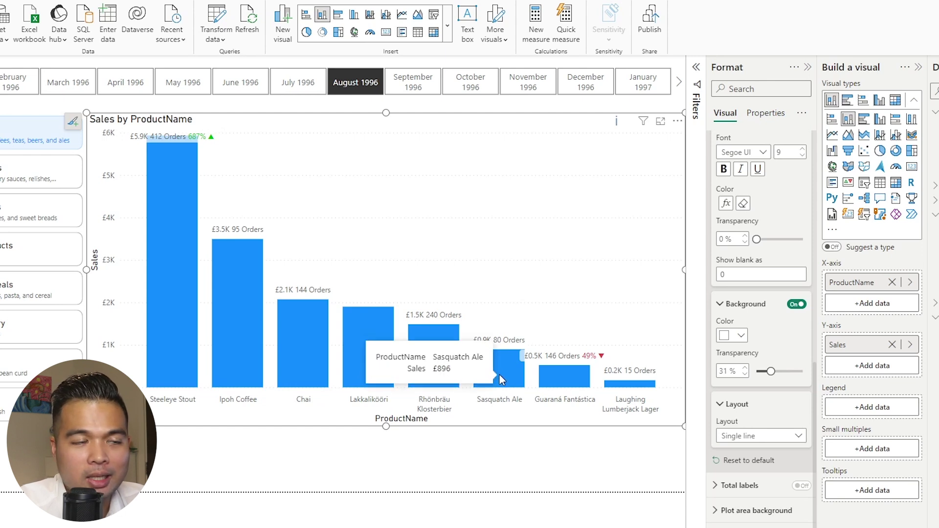
left_click(789, 437)
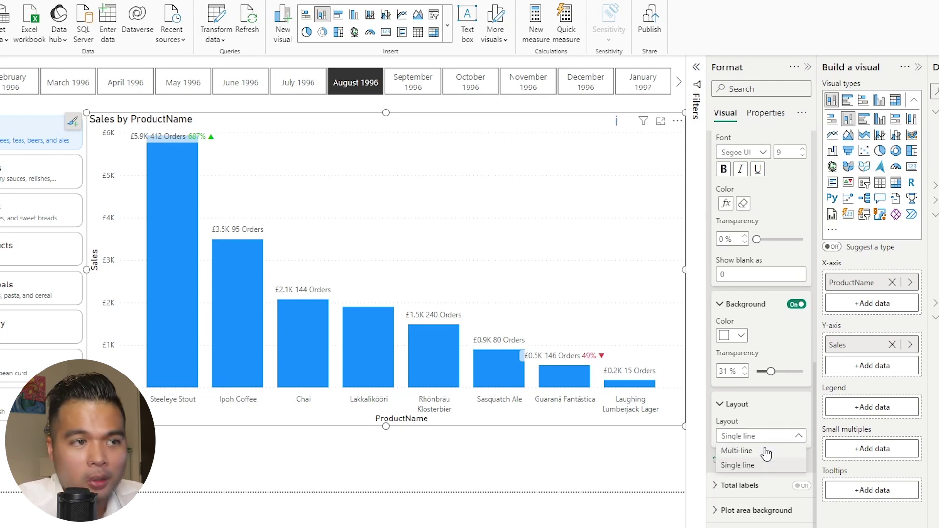
left_click(764, 447)
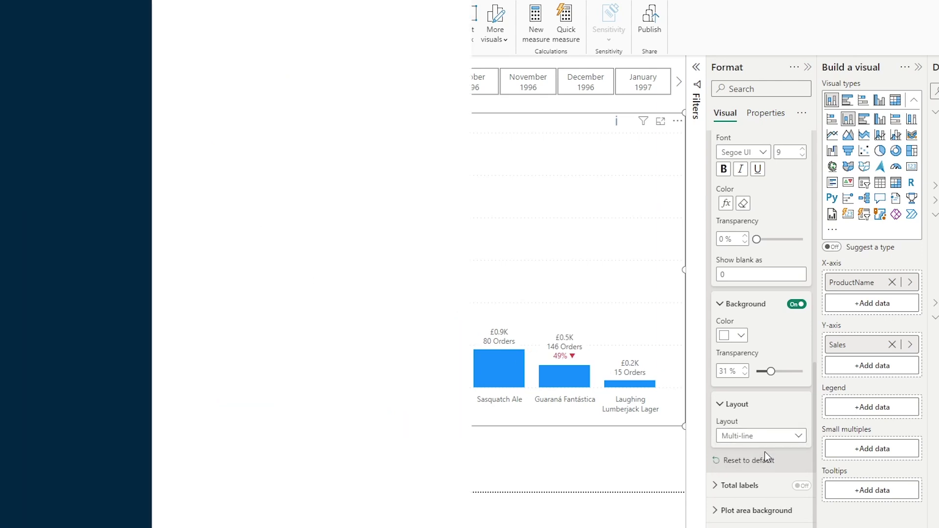